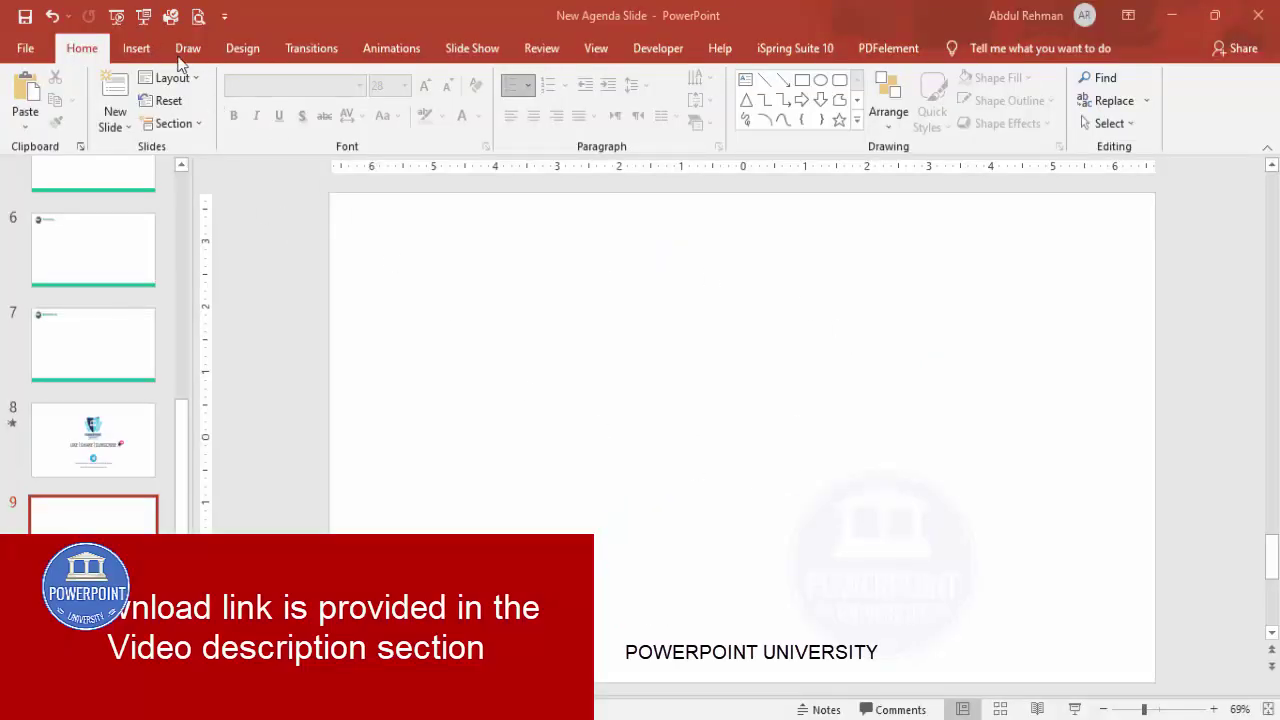
# Step: Switch to the Insert tab on blank slide 9
pyautogui.click(137, 50)
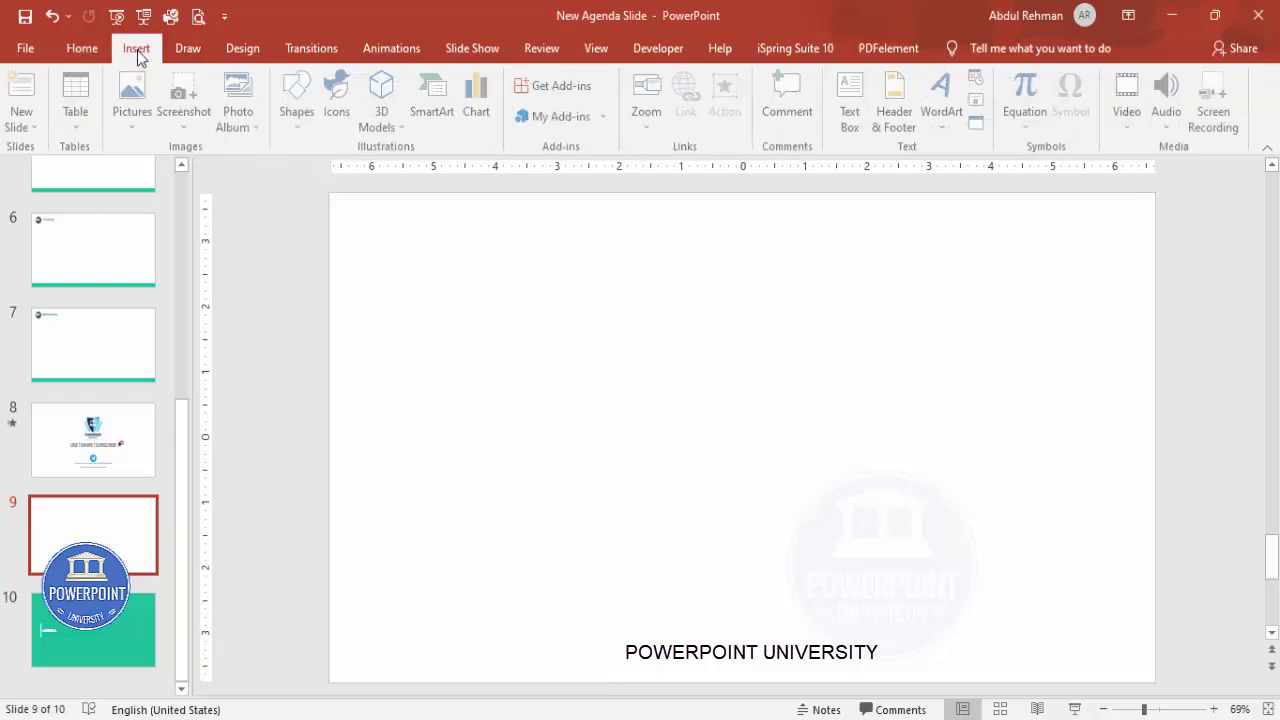
# Step: Draw a rectangle spanning the entire slide
pyautogui.click(296, 131)
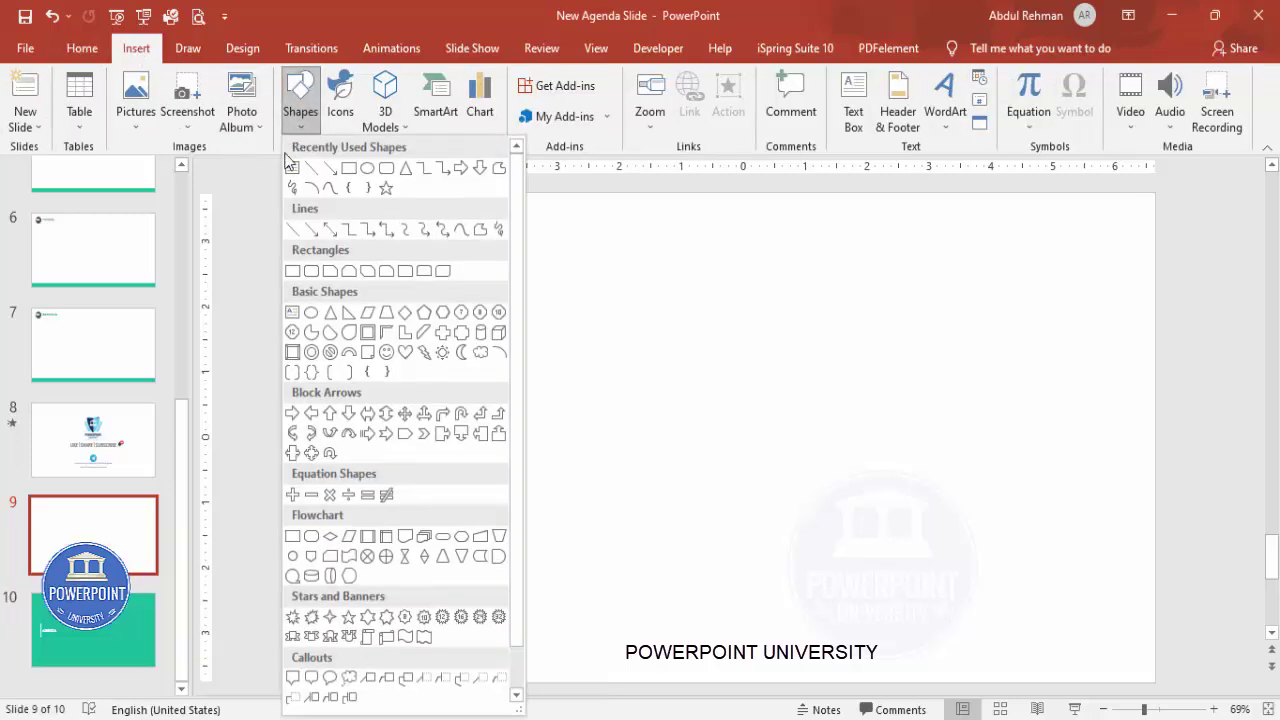
pyautogui.click(288, 268)
pyautogui.moveTo(332, 195); pyautogui.dragTo(1155, 682)
# Step: Remove the rectangle's outline and fill it teal
pyautogui.click(500, 99)
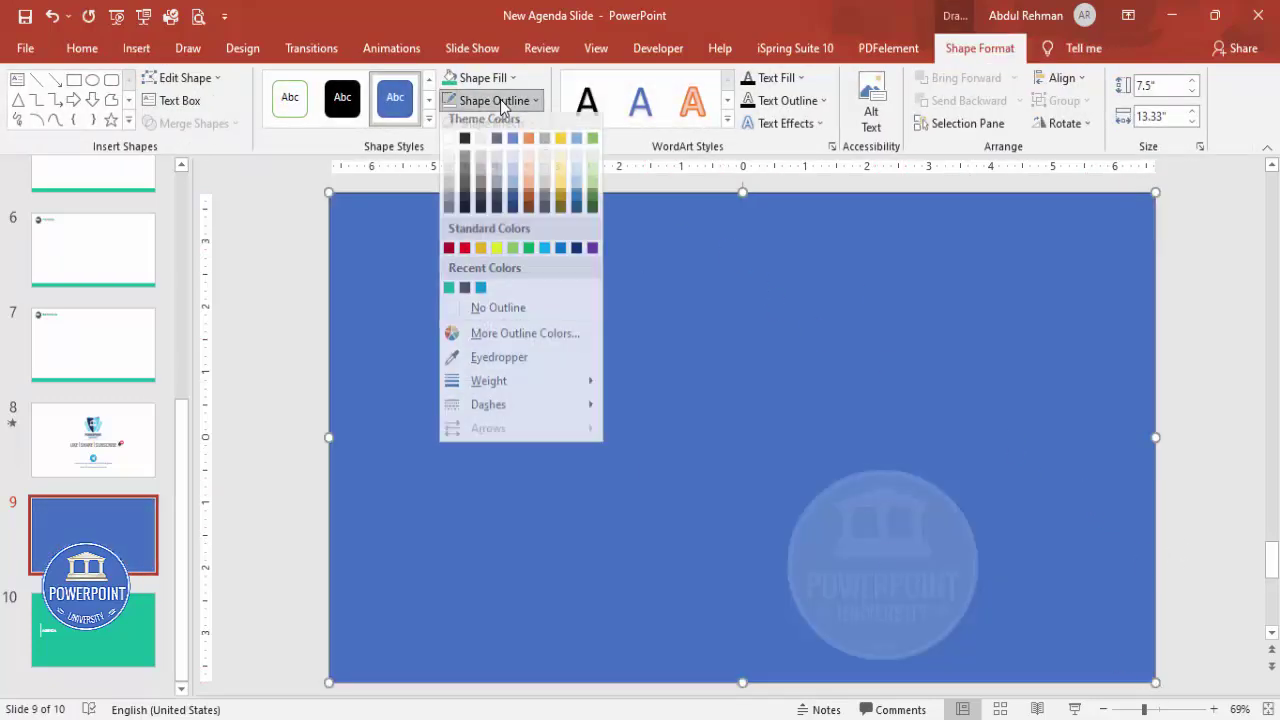
pyautogui.click(518, 312)
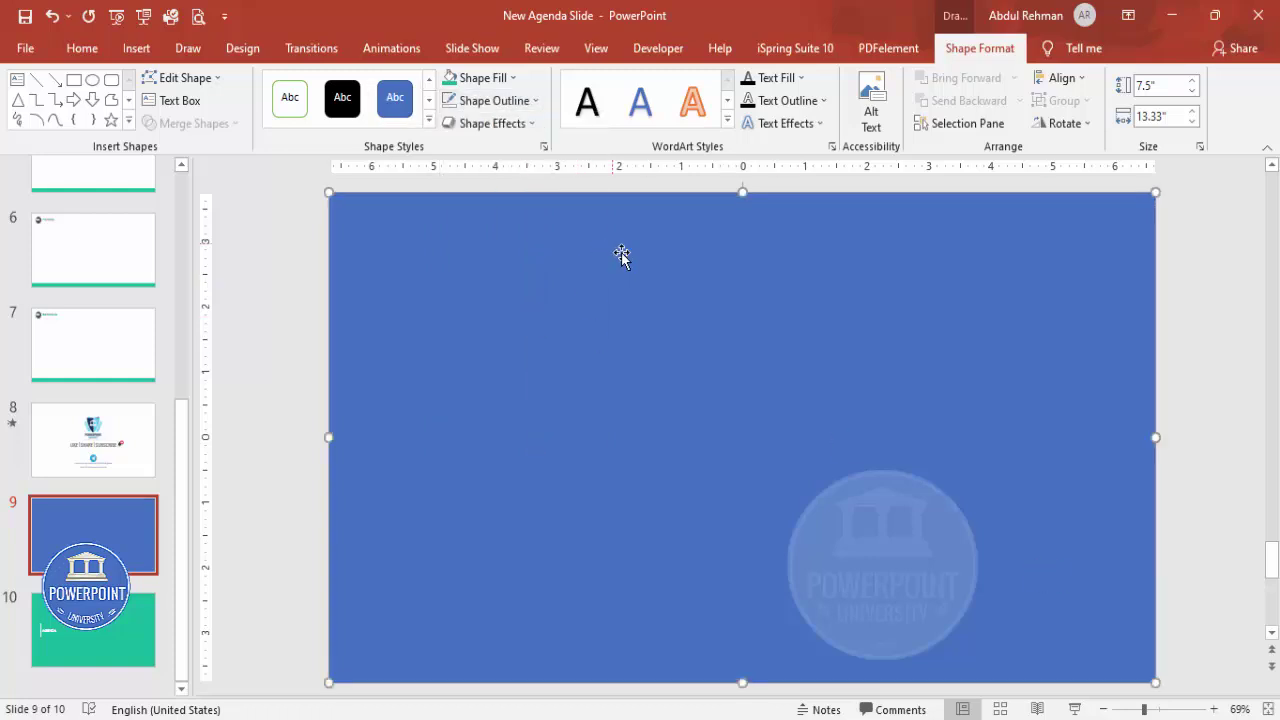
pyautogui.click(500, 79)
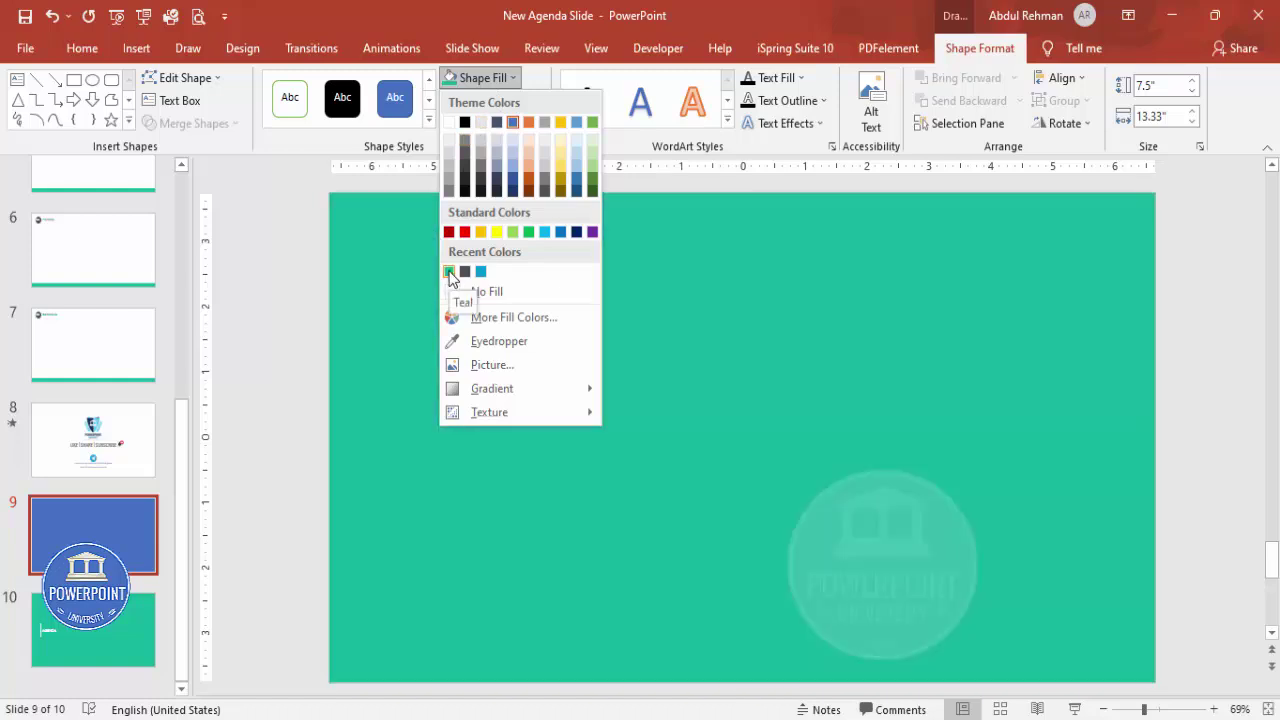
pyautogui.click(449, 272)
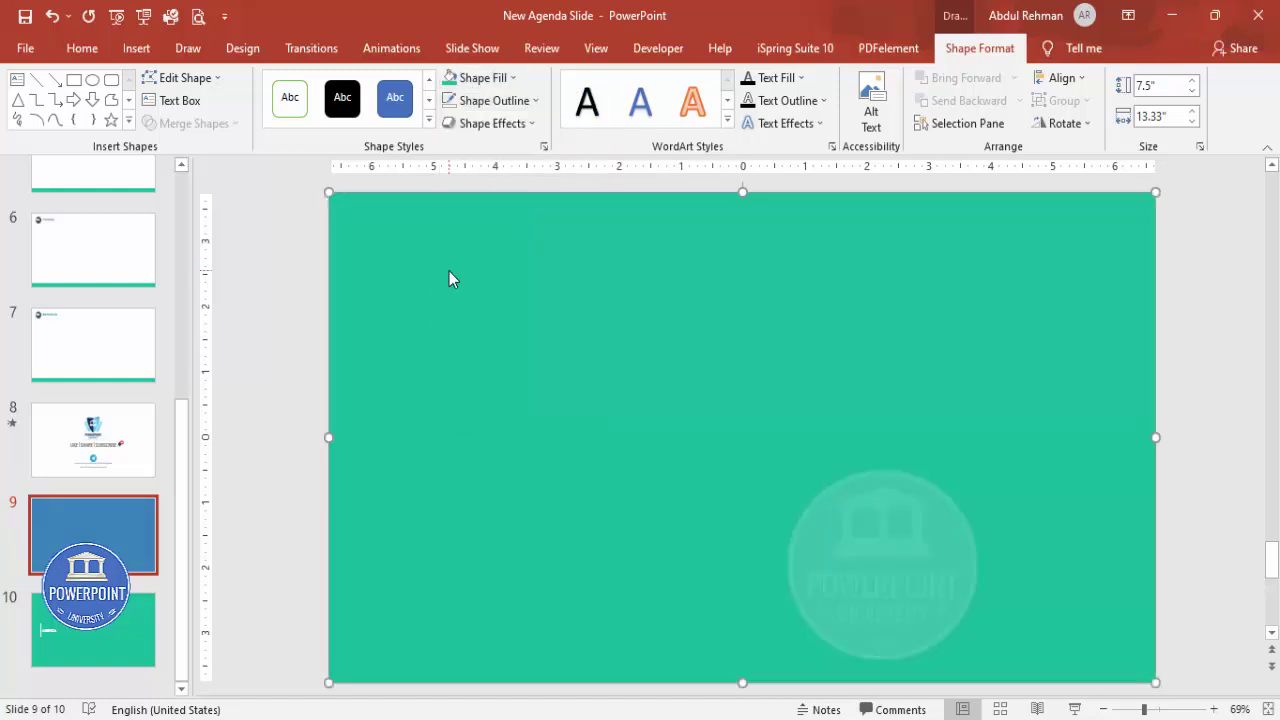
pyautogui.click(1209, 369)
pyautogui.click(142, 54)
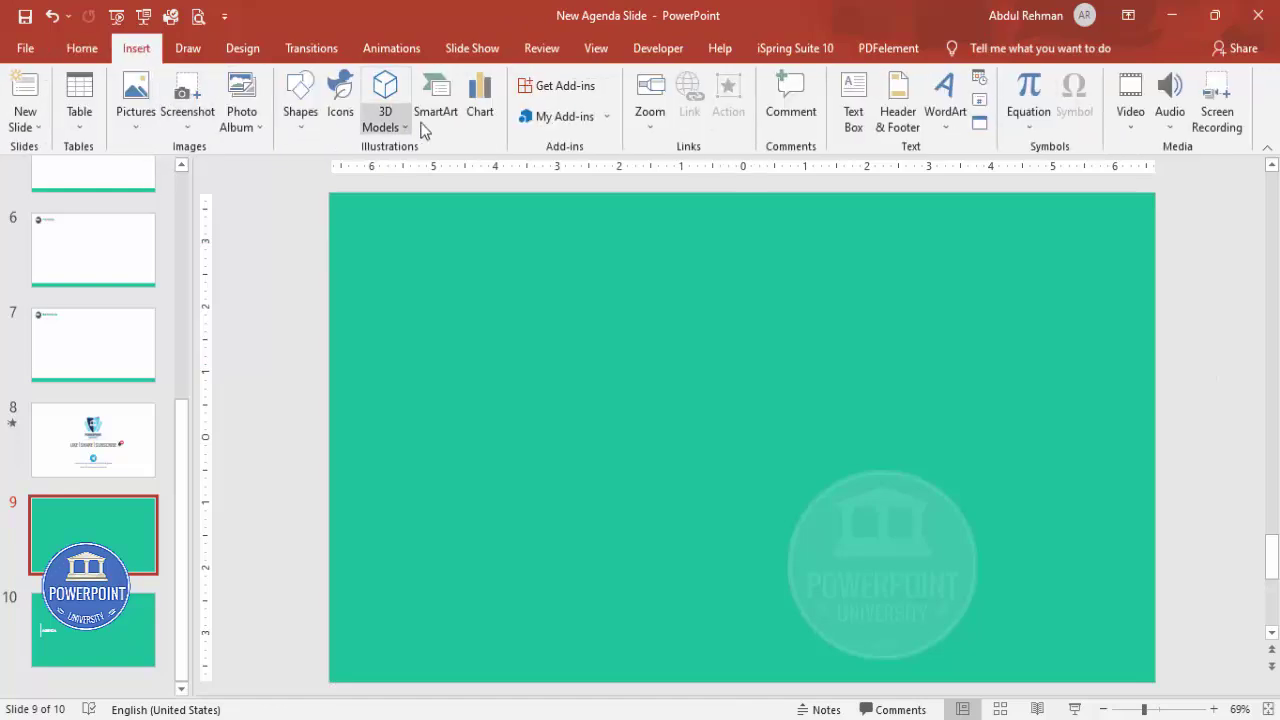
# Step: Add a text box reading AGENDA on the left side and make its text white
pyautogui.click(853, 104)
pyautogui.moveTo(393, 410); pyautogui.dragTo(622, 431)
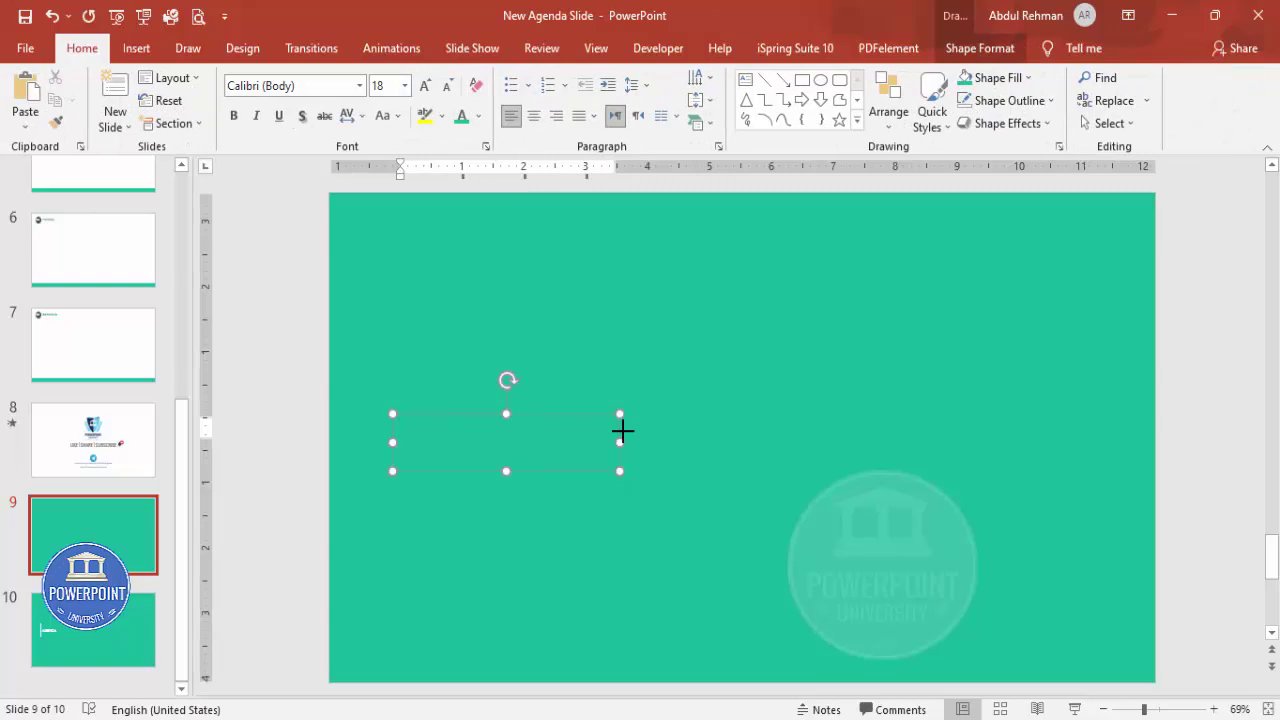
pyautogui.write('AGENDA')
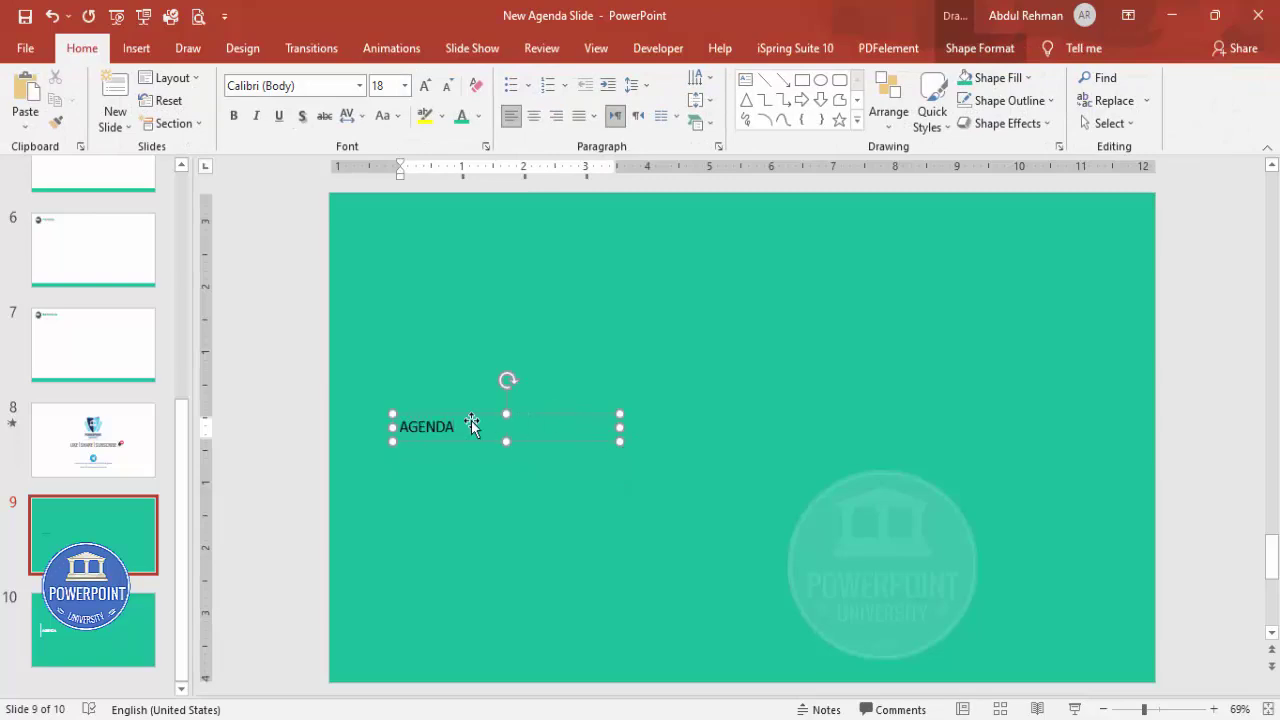
pyautogui.click(460, 417)
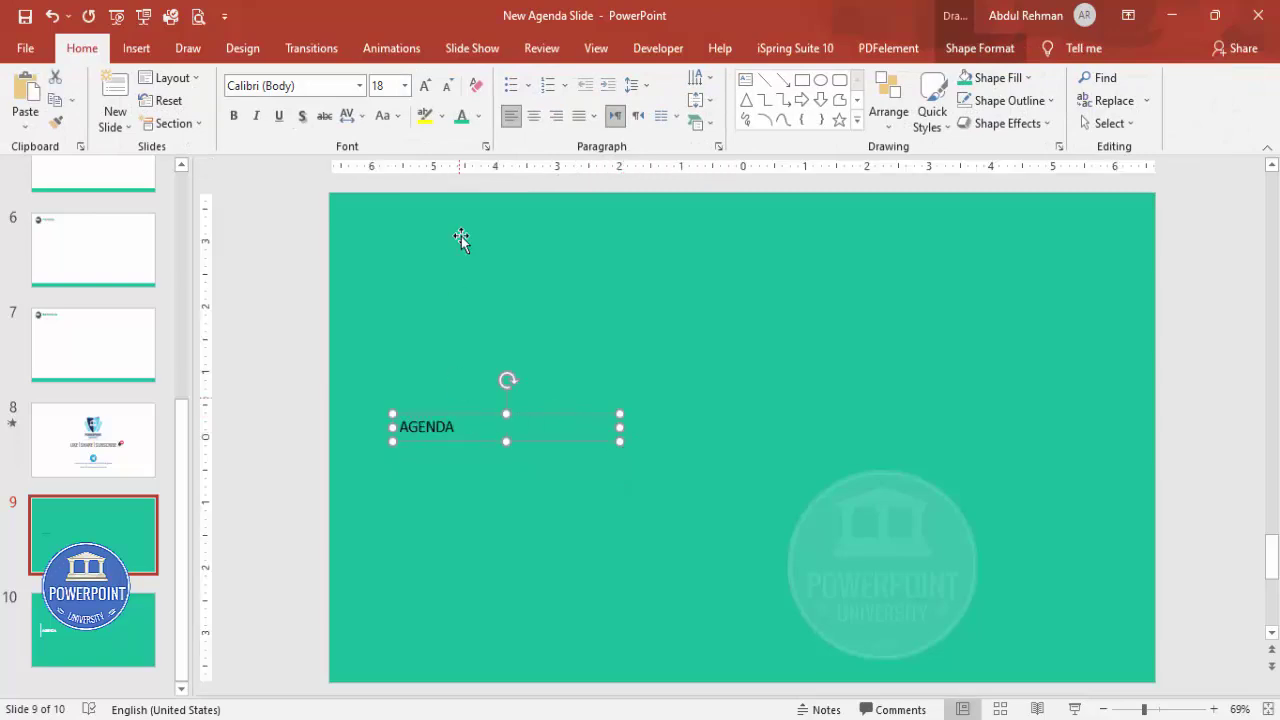
pyautogui.click(478, 116)
pyautogui.click(462, 160)
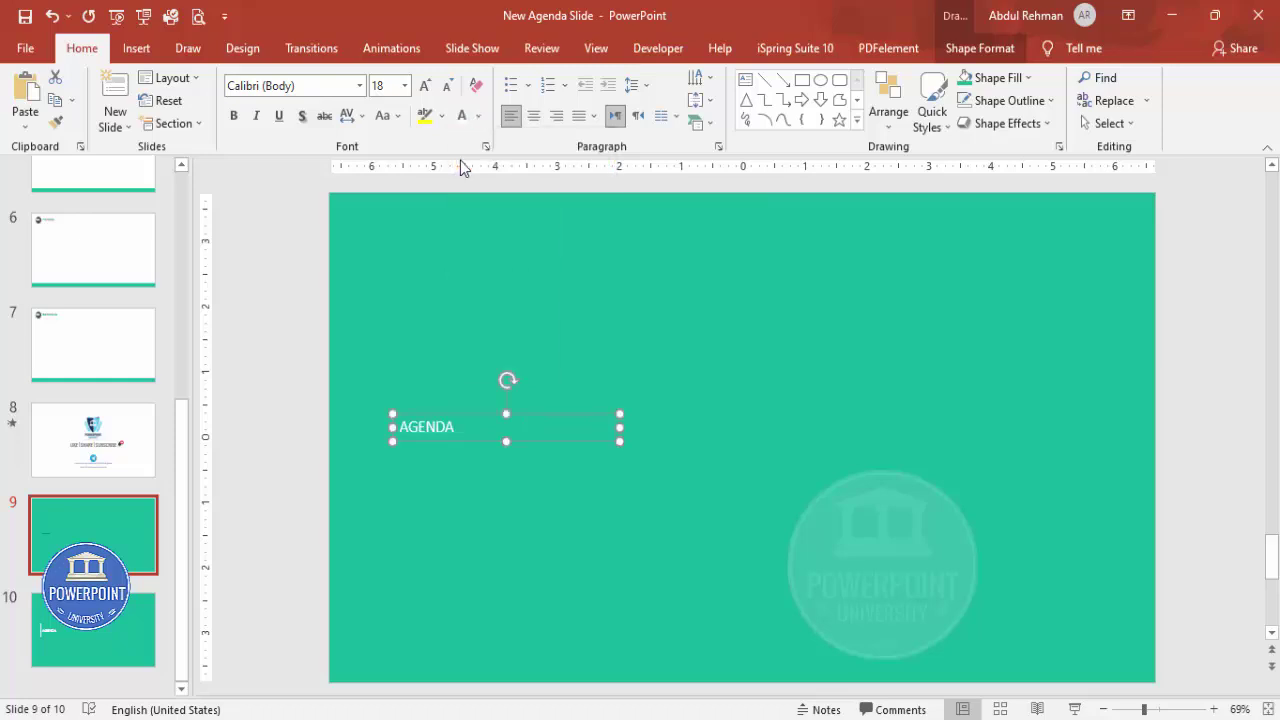
# Step: Format AGENDA as bold Roboto 28 pt and shift it slightly right
pyautogui.click(316, 88)
pyautogui.write('Roboto')
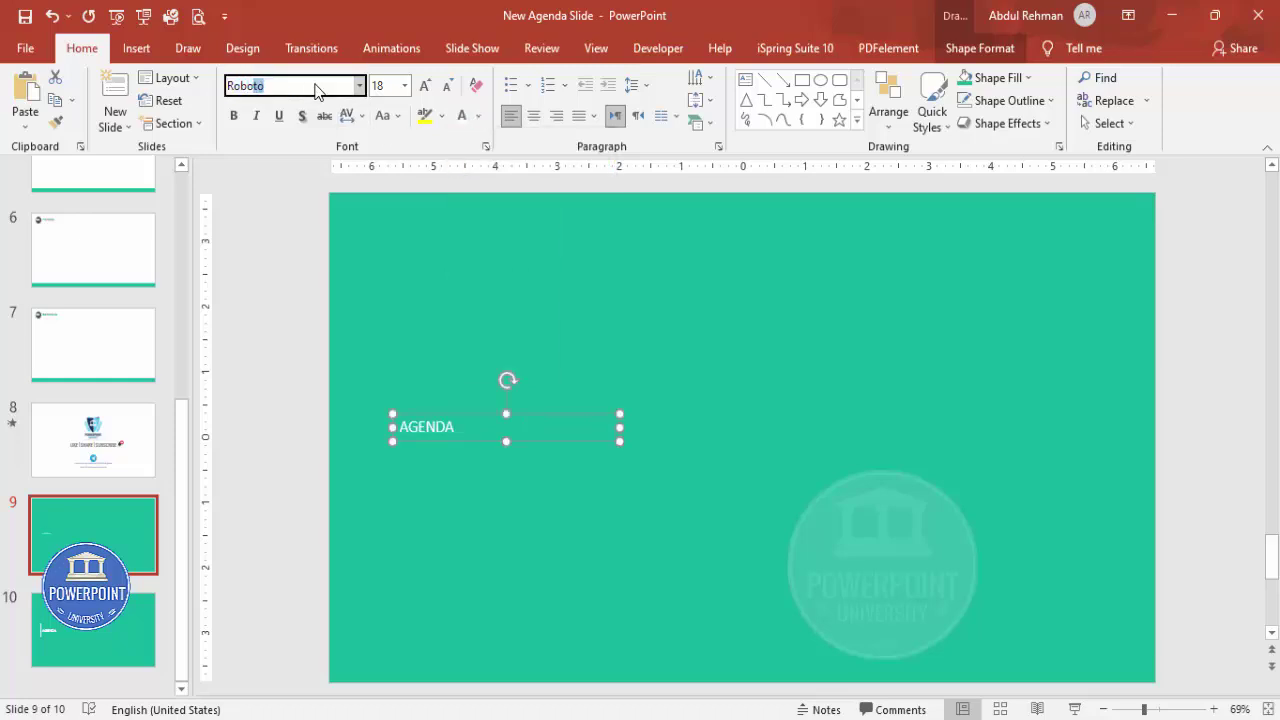
pyautogui.press('Return')
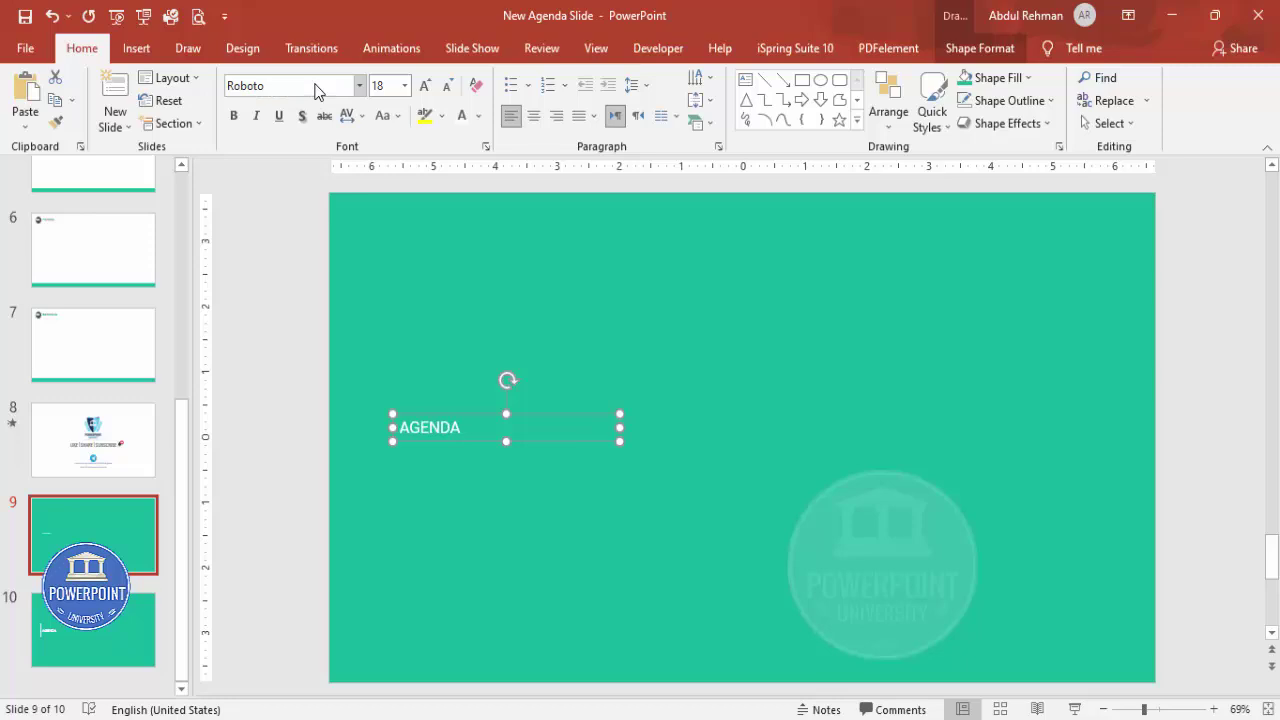
pyautogui.click(233, 115)
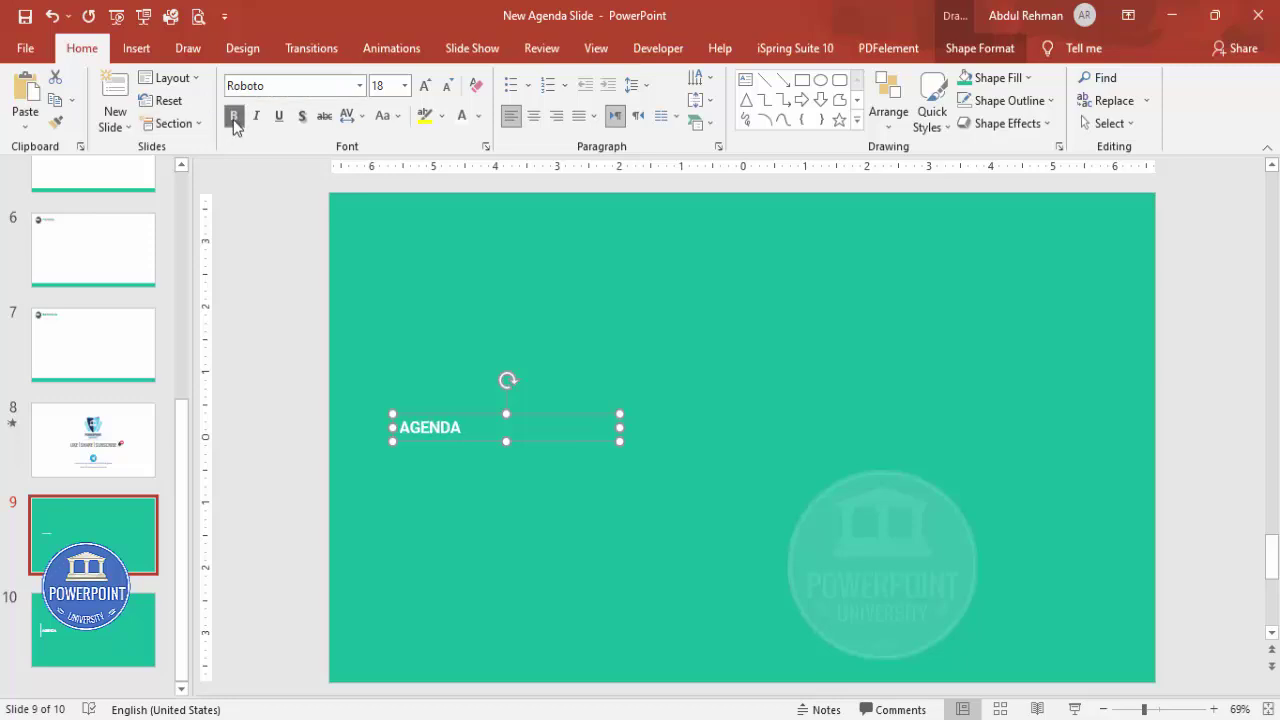
pyautogui.click(428, 88)
pyautogui.click(428, 88)
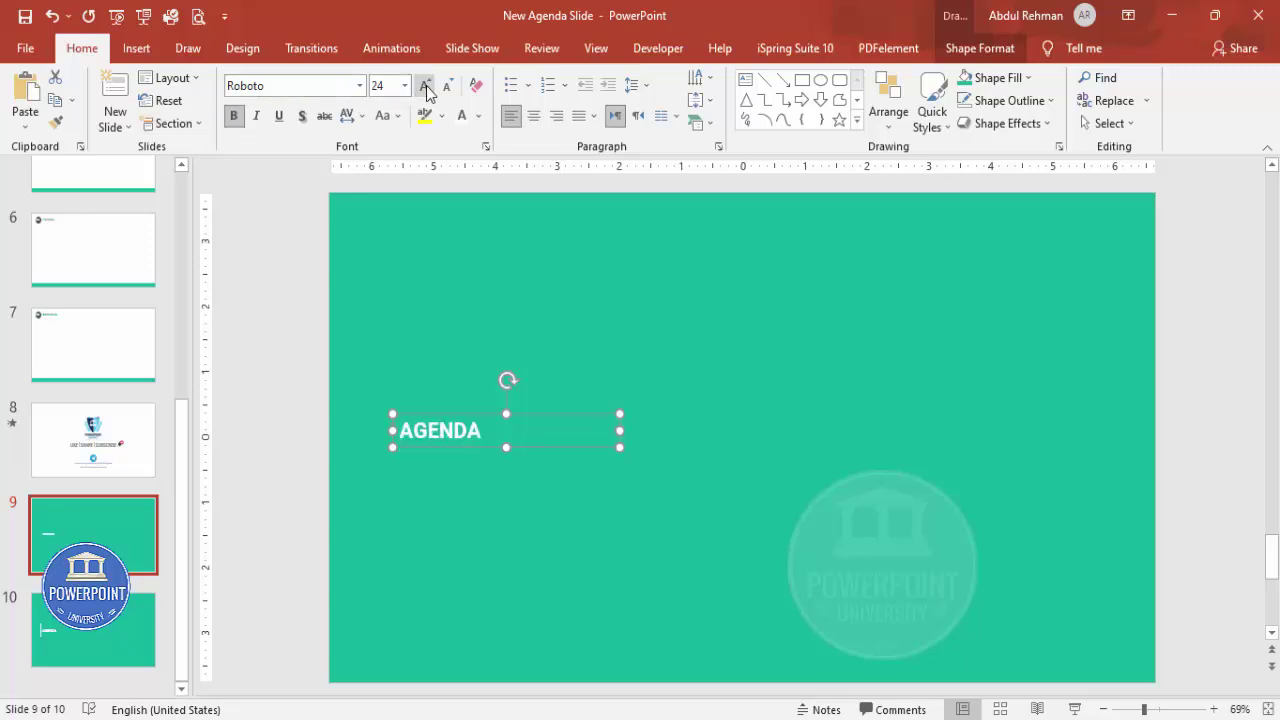
pyautogui.click(427, 88)
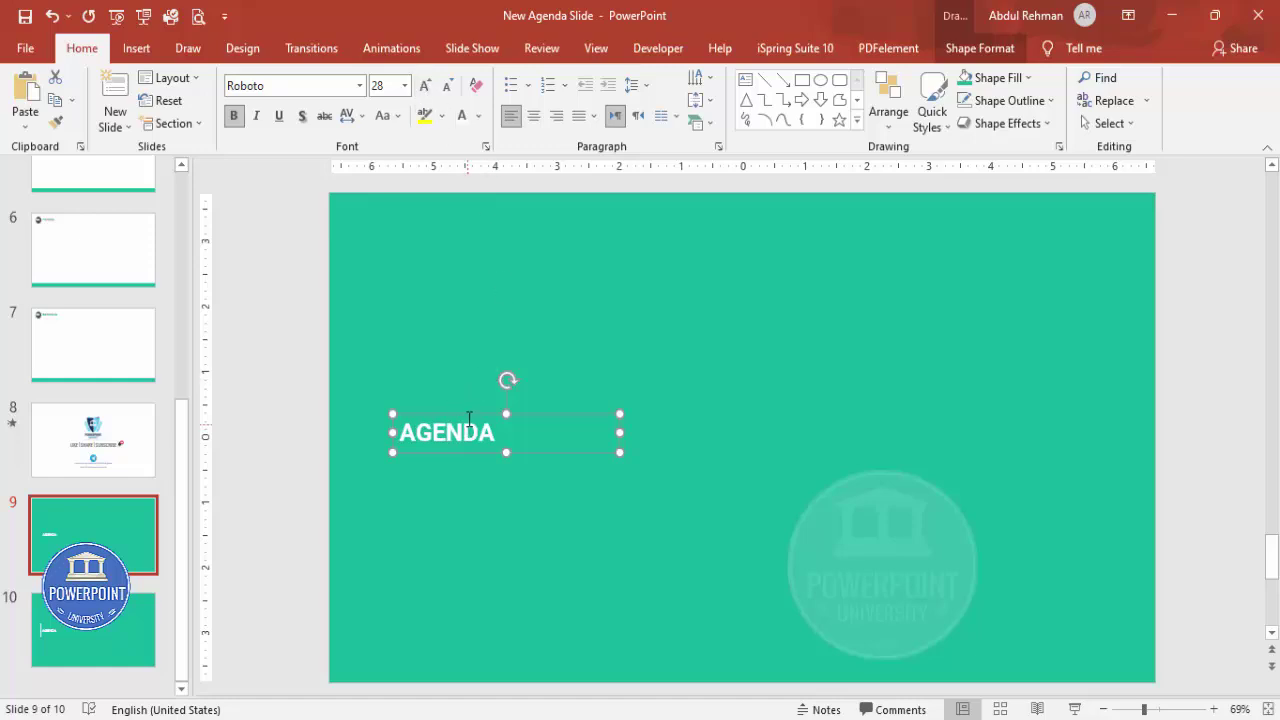
pyautogui.moveTo(467, 414); pyautogui.dragTo(503, 412)
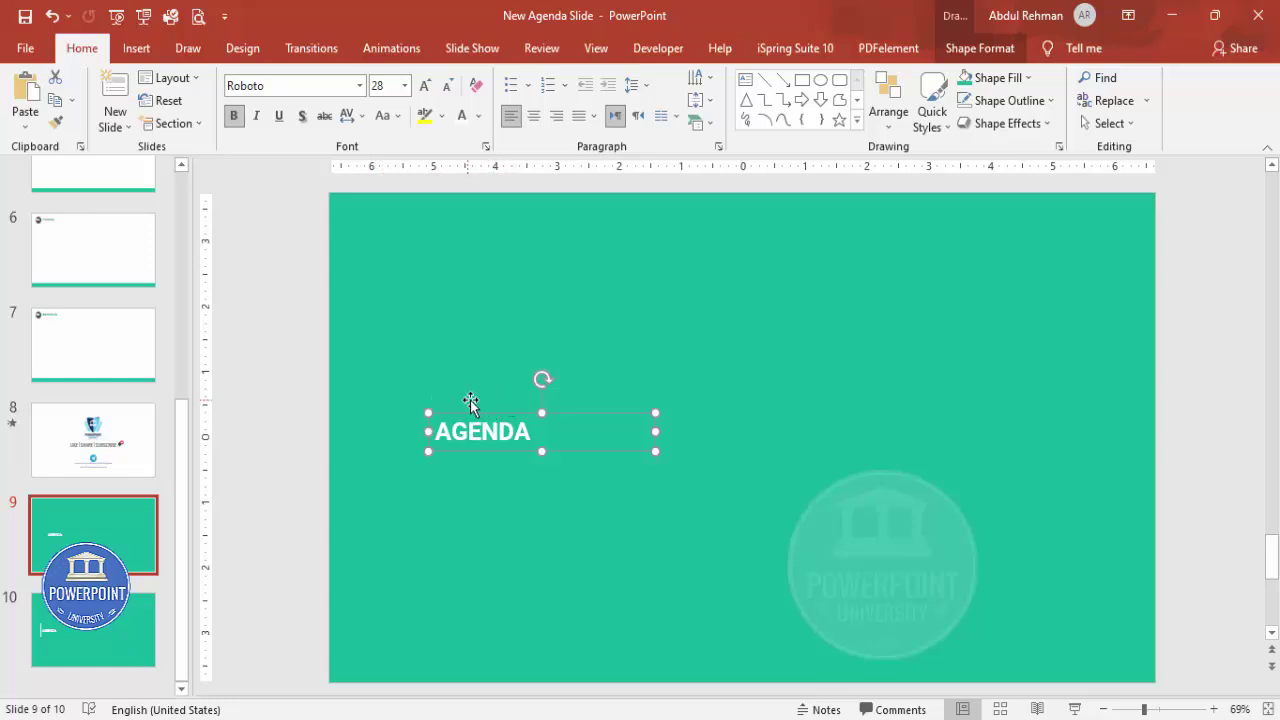
pyautogui.click(331, 400)
# Step: Draw a thin vertical rectangle left of AGENDA with no outline and white fill
pyautogui.click(136, 48)
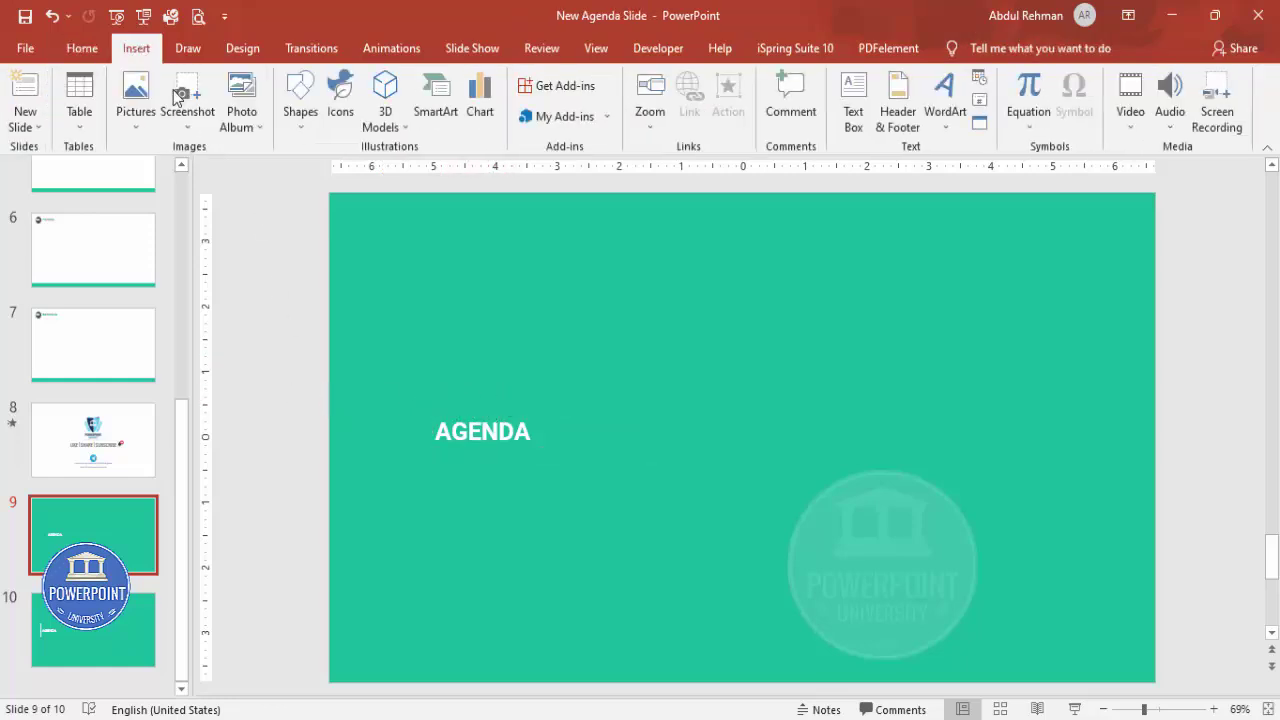
pyautogui.click(287, 130)
pyautogui.click(292, 282)
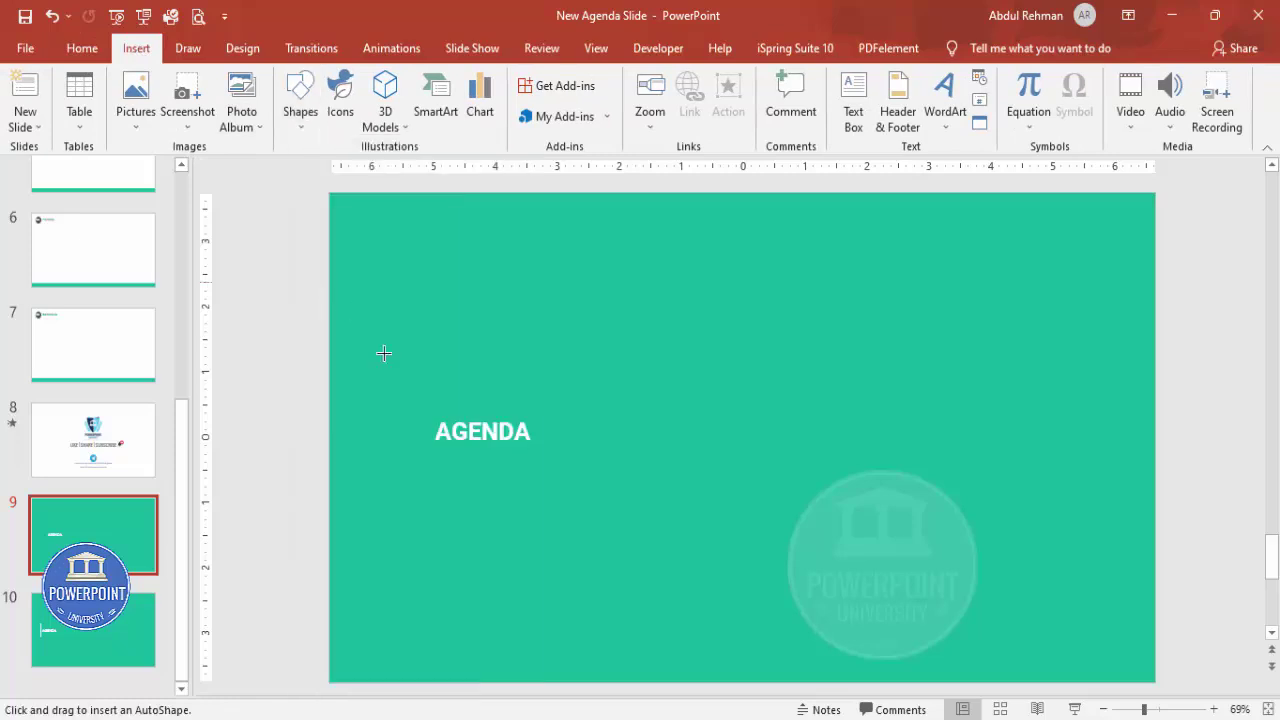
pyautogui.moveTo(410, 392); pyautogui.dragTo(412, 488)
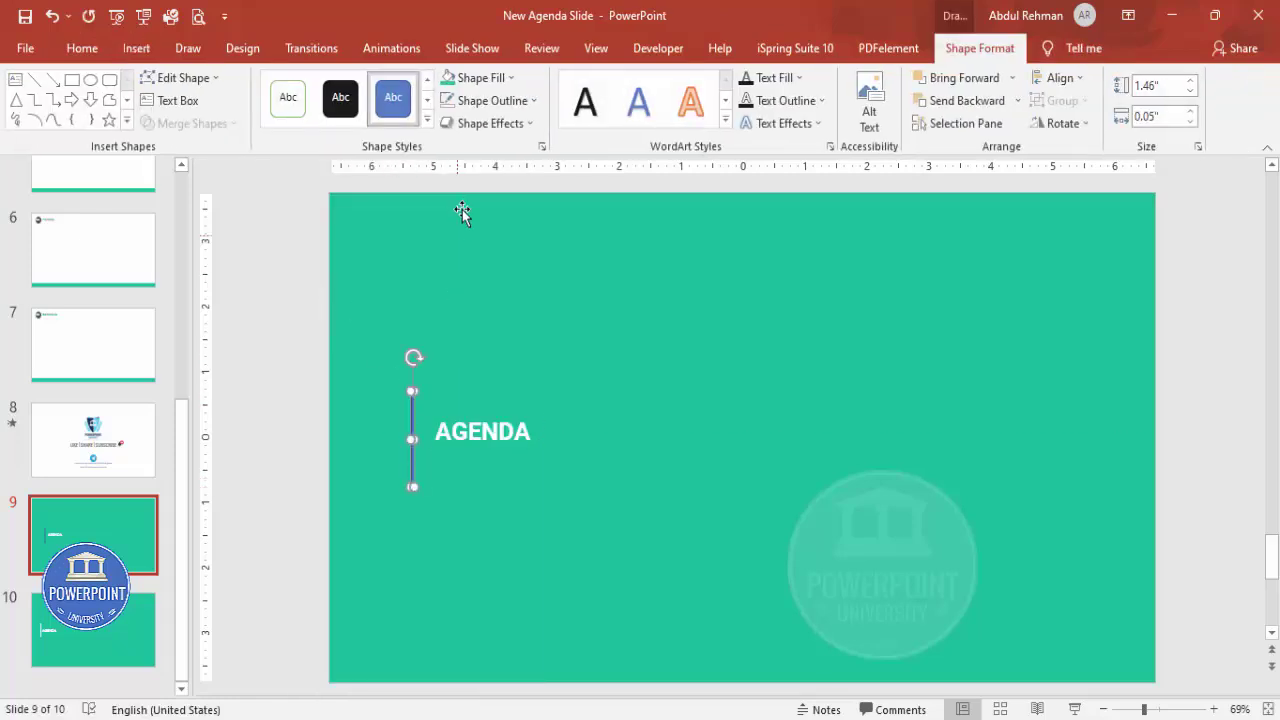
pyautogui.click(493, 100)
pyautogui.click(486, 313)
pyautogui.click(478, 77)
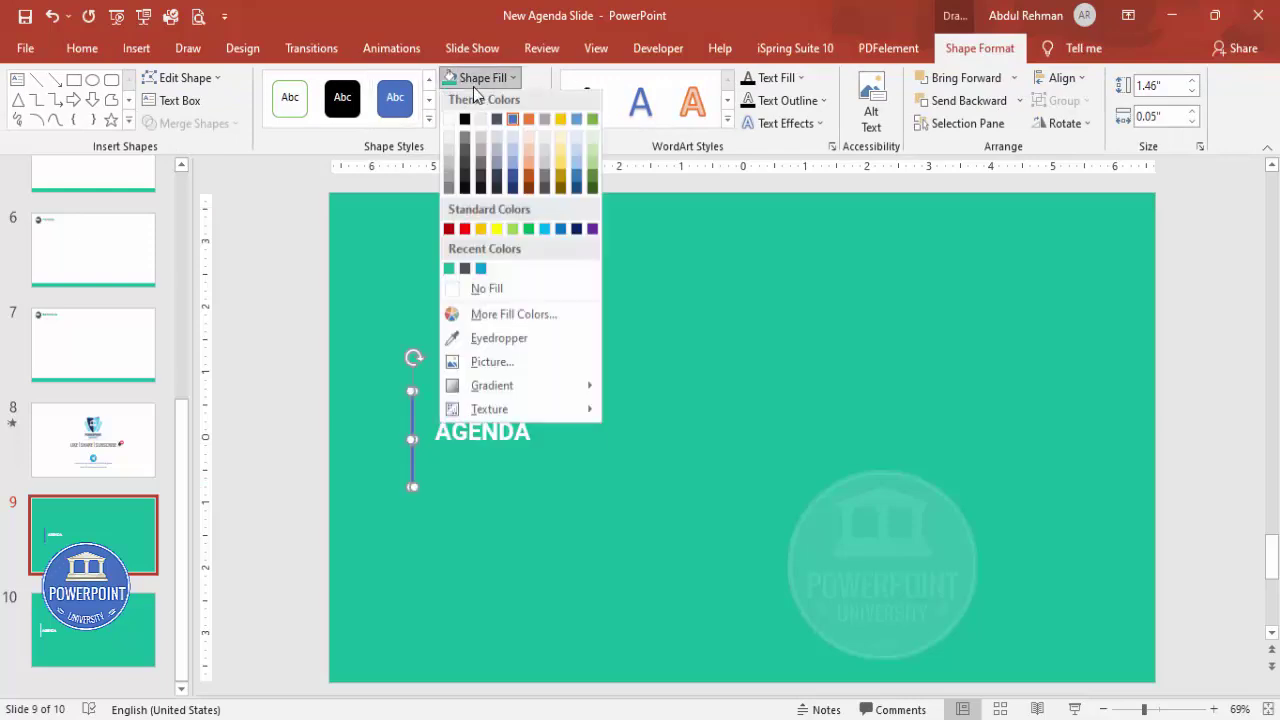
pyautogui.click(450, 125)
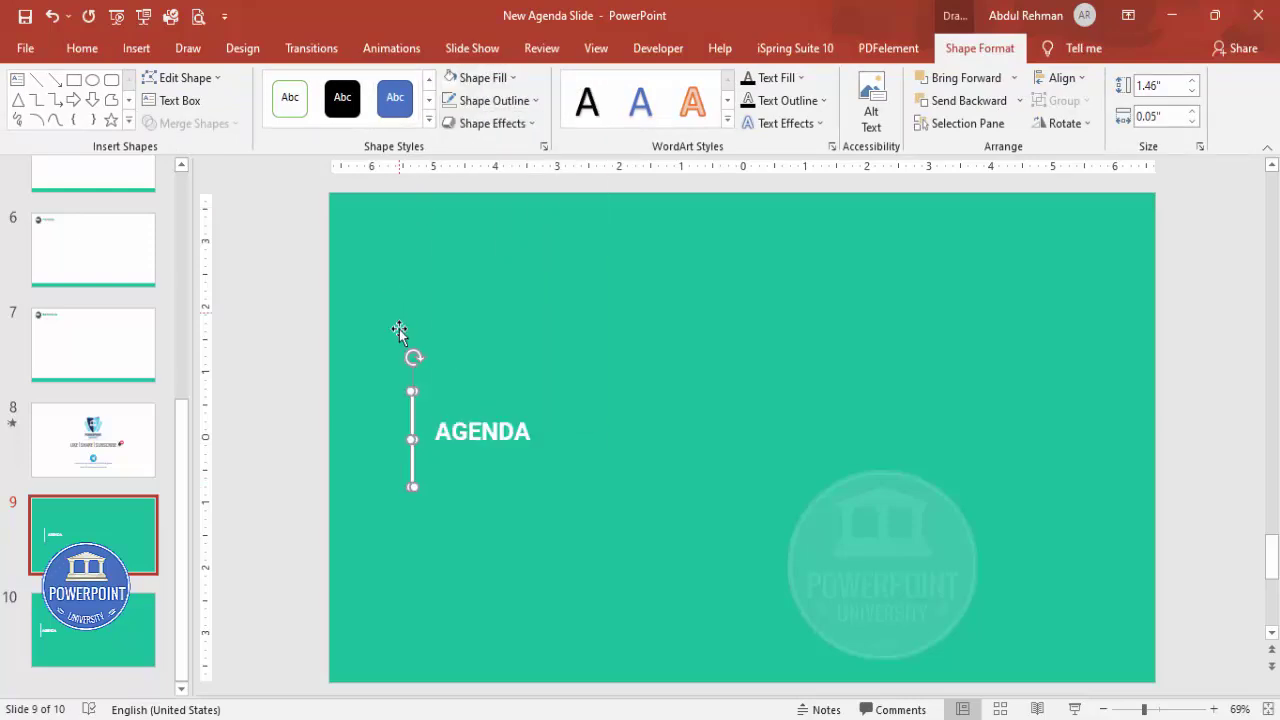
# Step: Move the AGENDA title right up against the white bar
pyautogui.click(464, 430)
pyautogui.moveTo(475, 415); pyautogui.dragTo(464, 421)
pyautogui.click(412, 412)
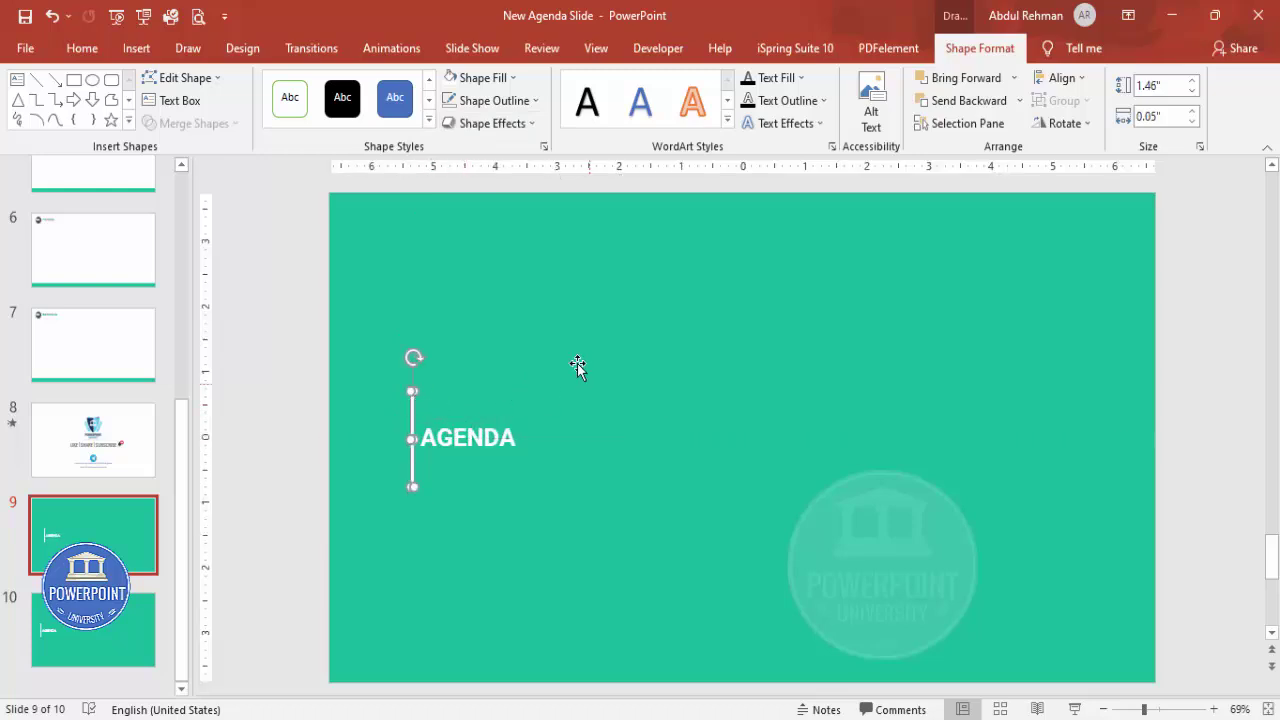
pyautogui.click(507, 428)
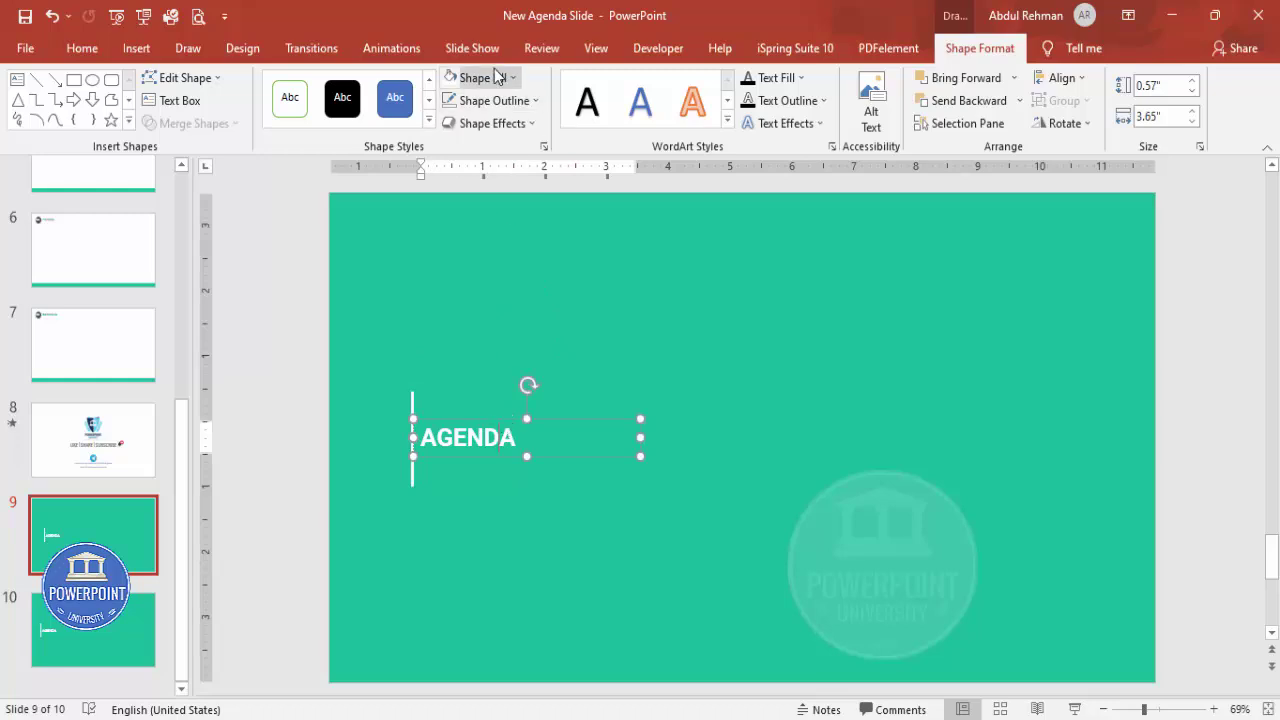
# Step: Turn off the slide guides from the View tab
pyautogui.click(592, 49)
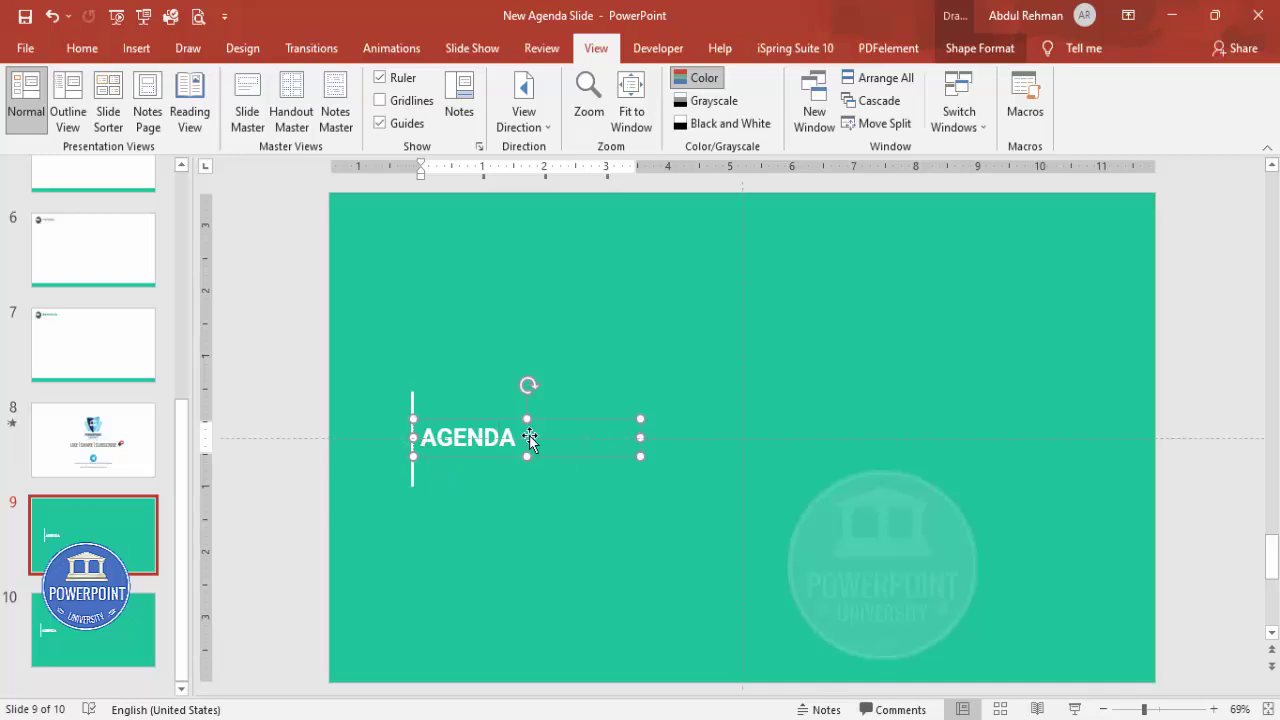
pyautogui.click(380, 123)
pyautogui.click(280, 301)
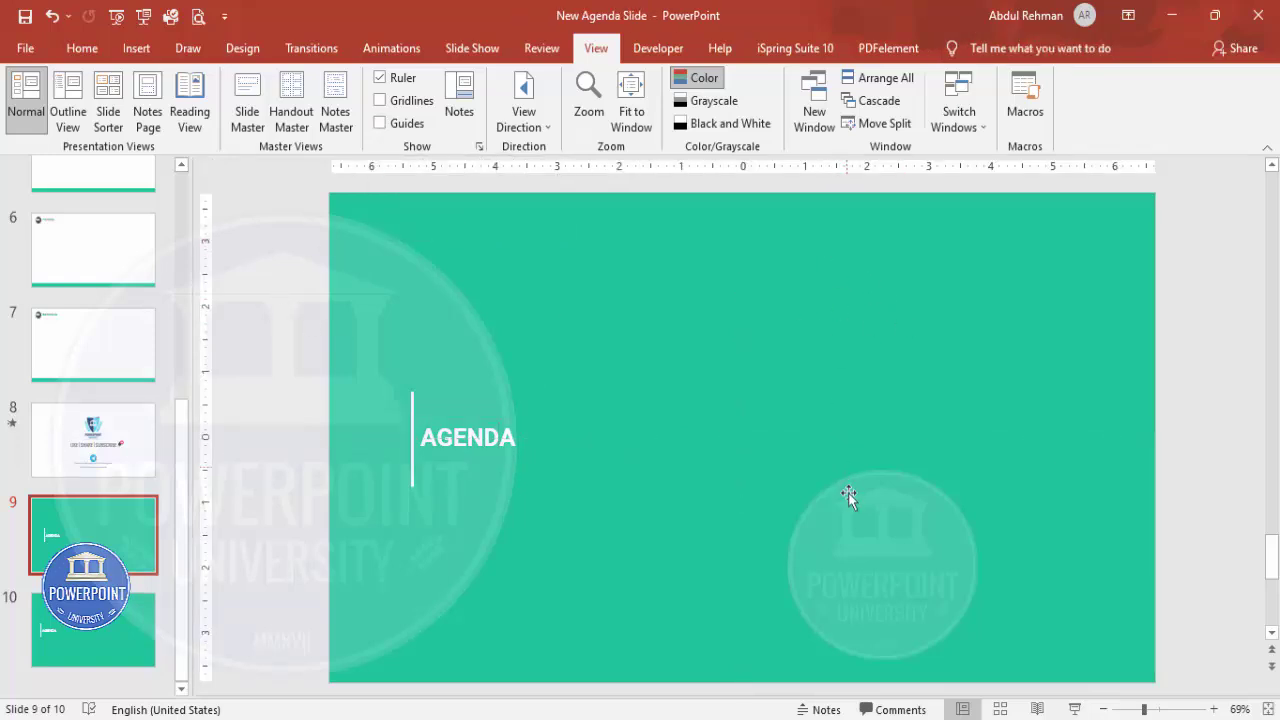
pyautogui.click(139, 51)
pyautogui.click(299, 130)
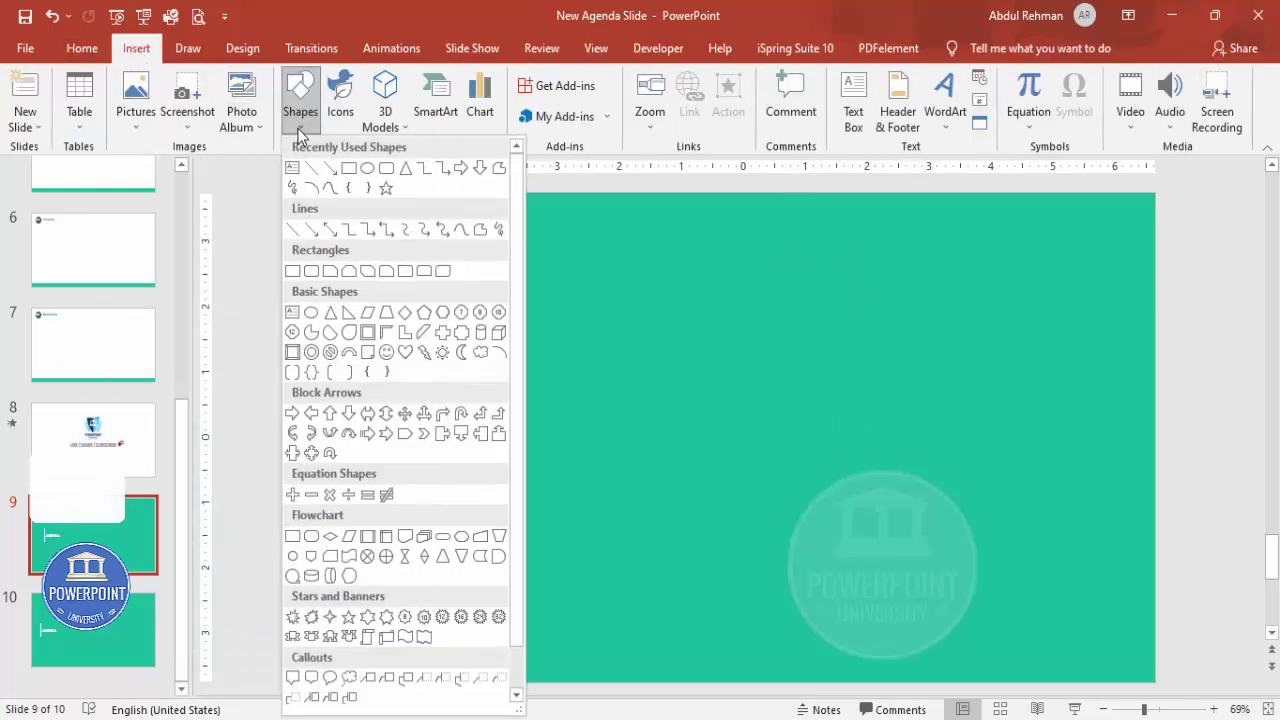
# Step: Draw a small circle at the top right with a white 2¼ pt outline
pyautogui.click(312, 313)
pyautogui.moveTo(845, 241); pyautogui.dragTo(887, 284)
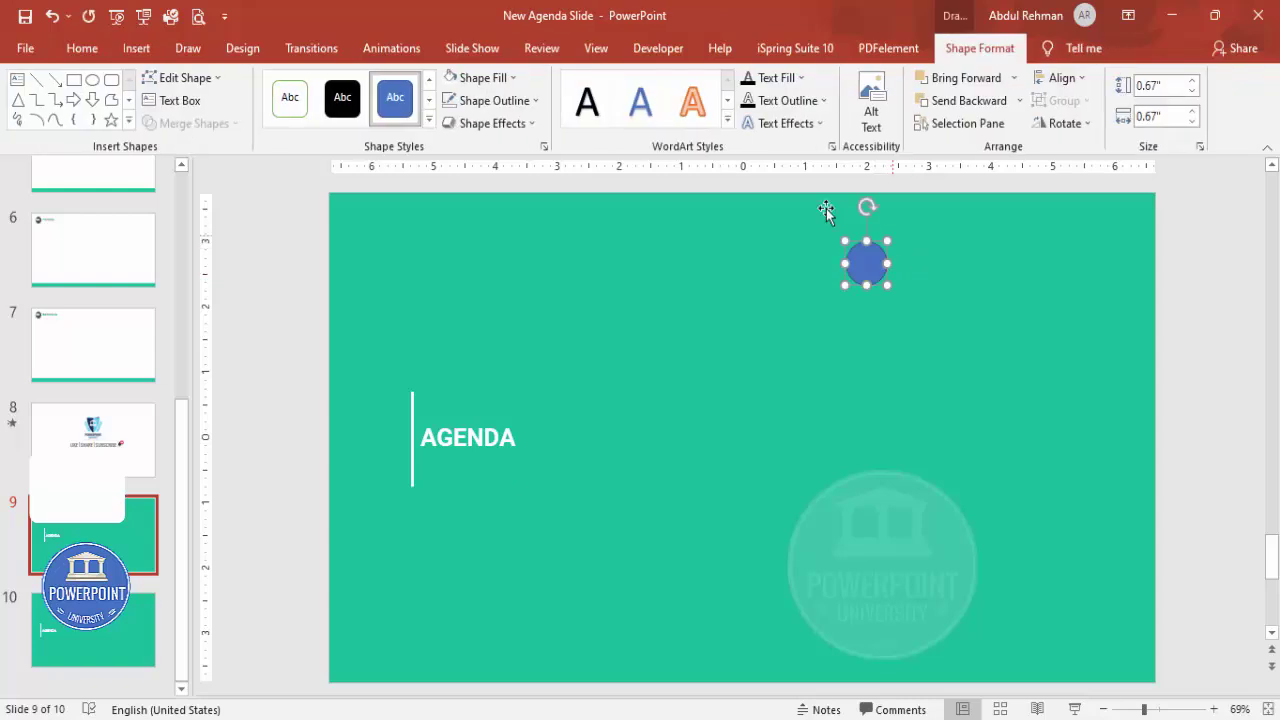
pyautogui.click(515, 100)
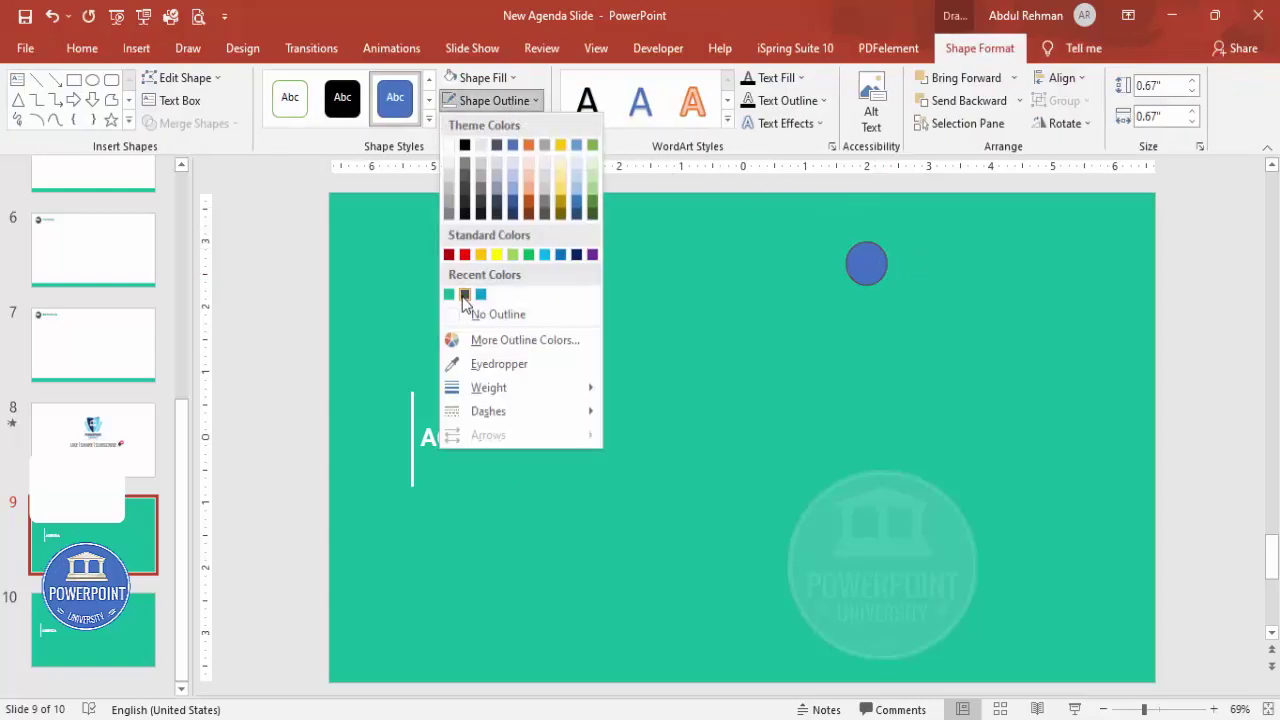
pyautogui.click(510, 104)
pyautogui.click(511, 104)
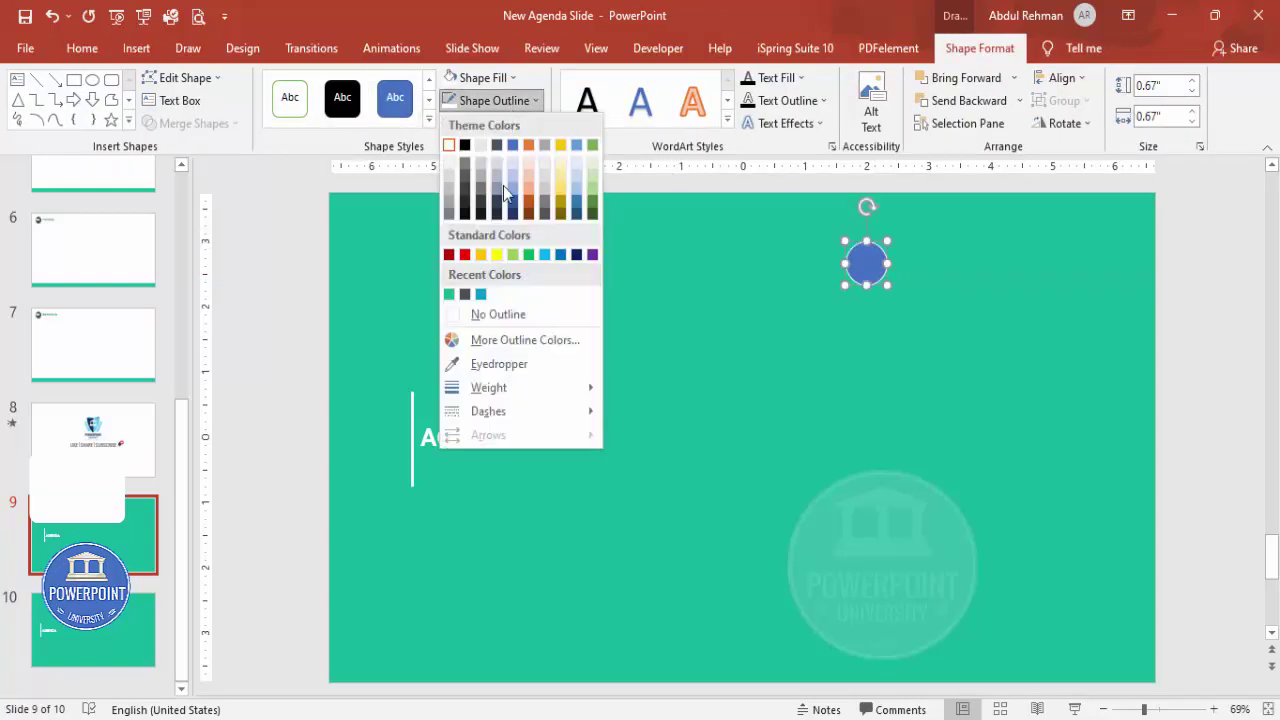
pyautogui.moveTo(500, 393)
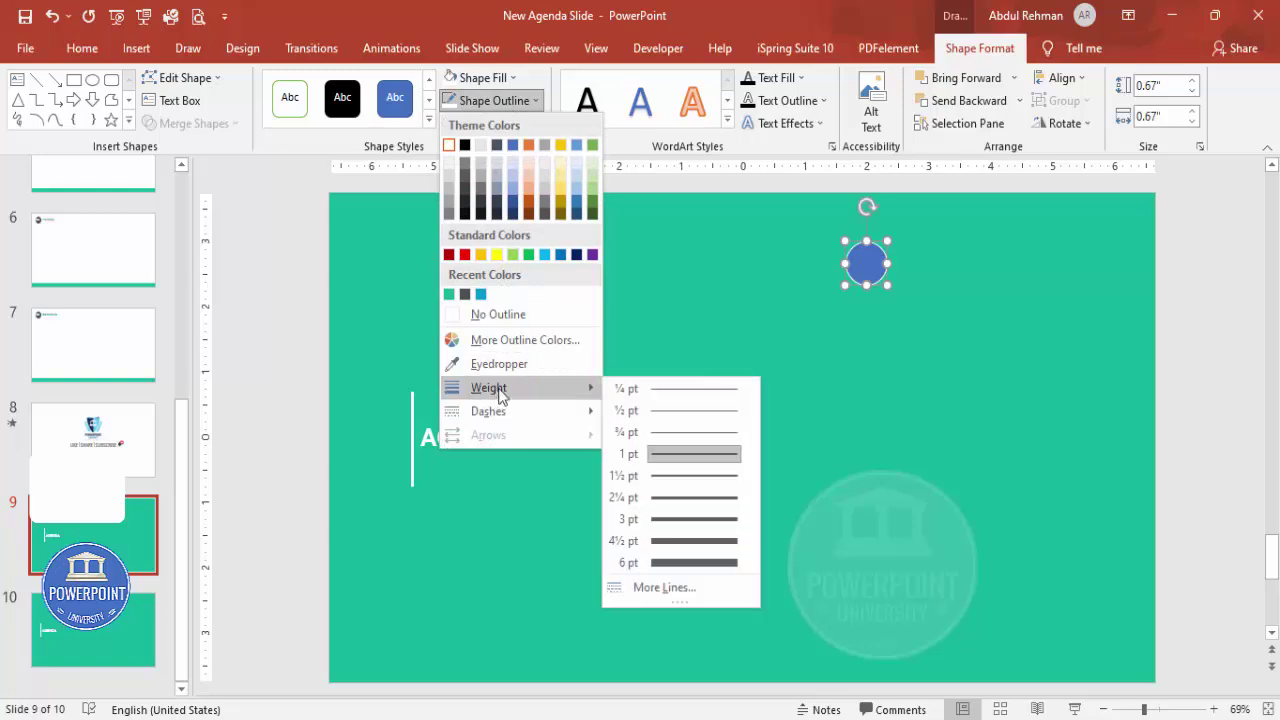
pyautogui.click(656, 500)
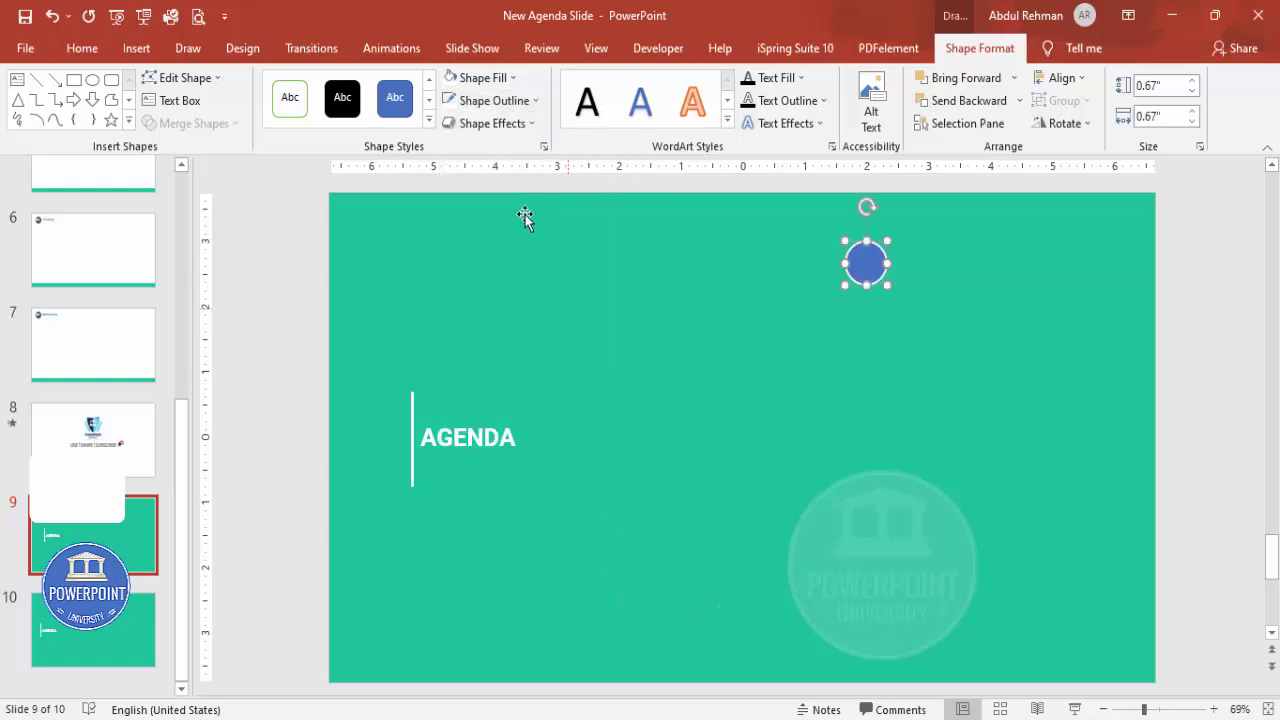
# Step: Fill the circle dark grey, nudge it left, and copy it downward into a column of five
pyautogui.click(482, 78)
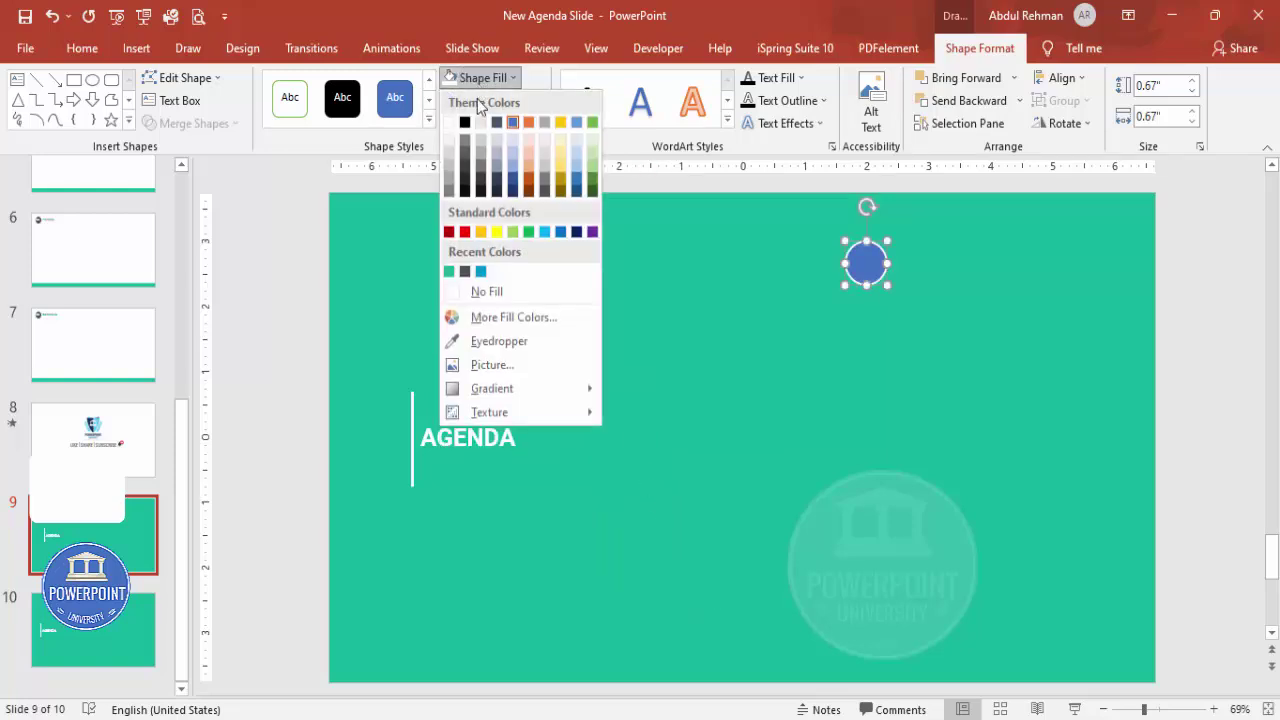
pyautogui.click(464, 272)
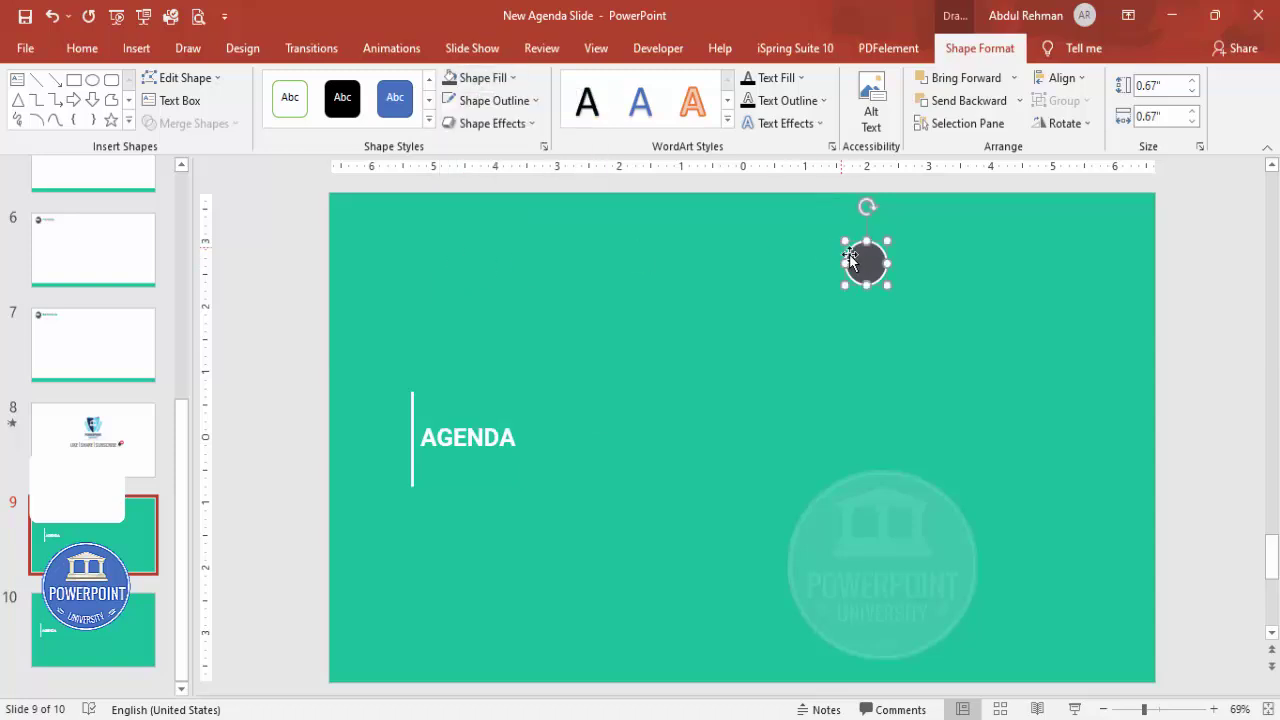
pyautogui.moveTo(865, 265); pyautogui.dragTo(828, 265)
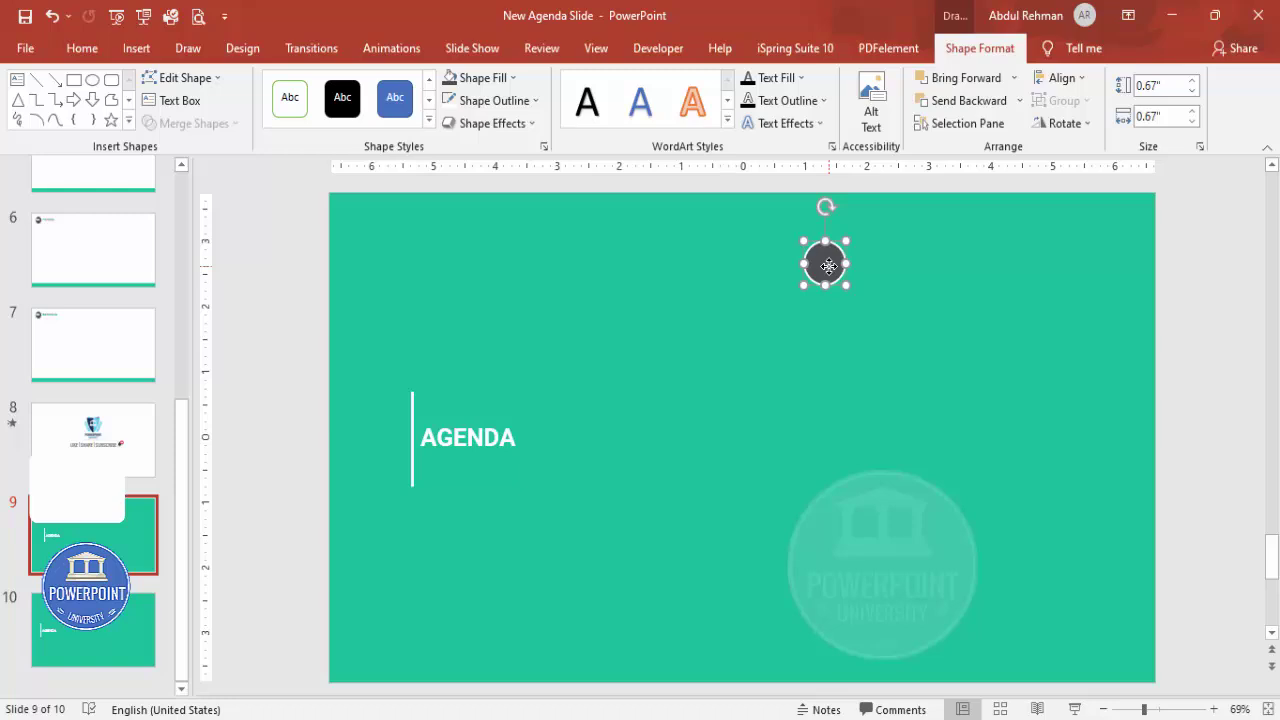
pyautogui.moveTo(835, 272); pyautogui.dragTo(830, 598)
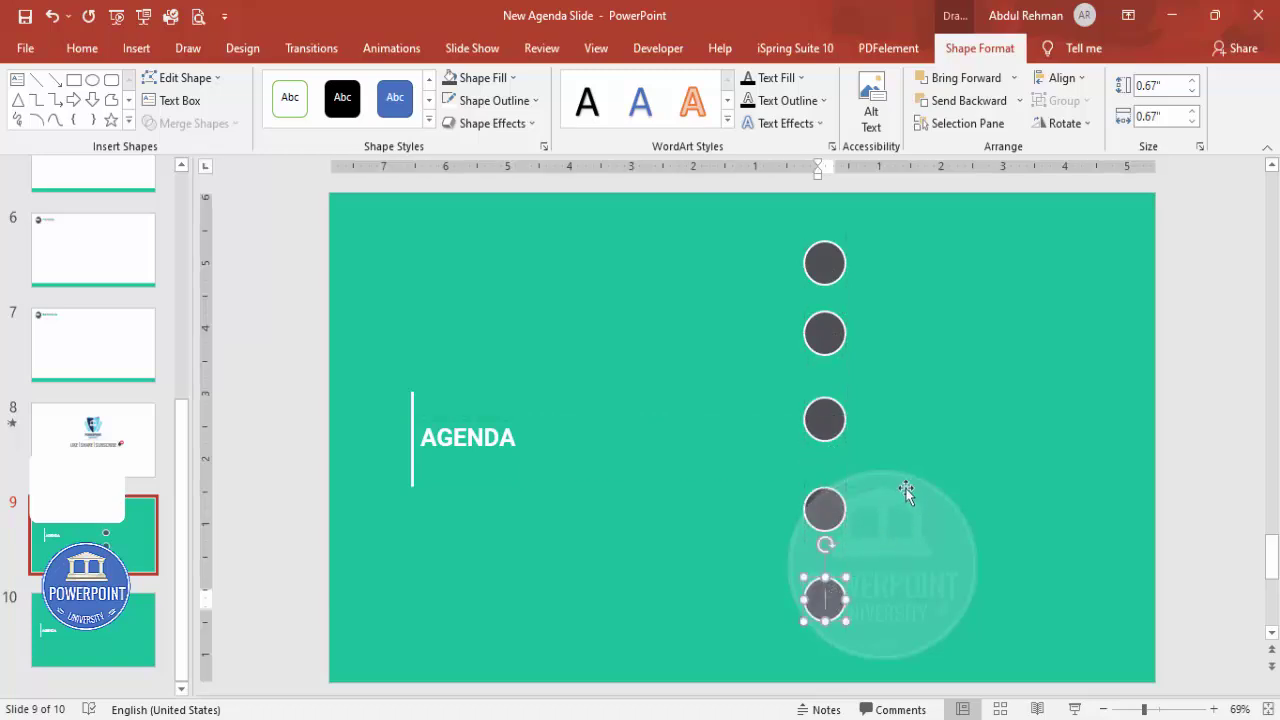
# Step: Select all five circles and apply Align > Distribute Vertically
pyautogui.click(926, 326)
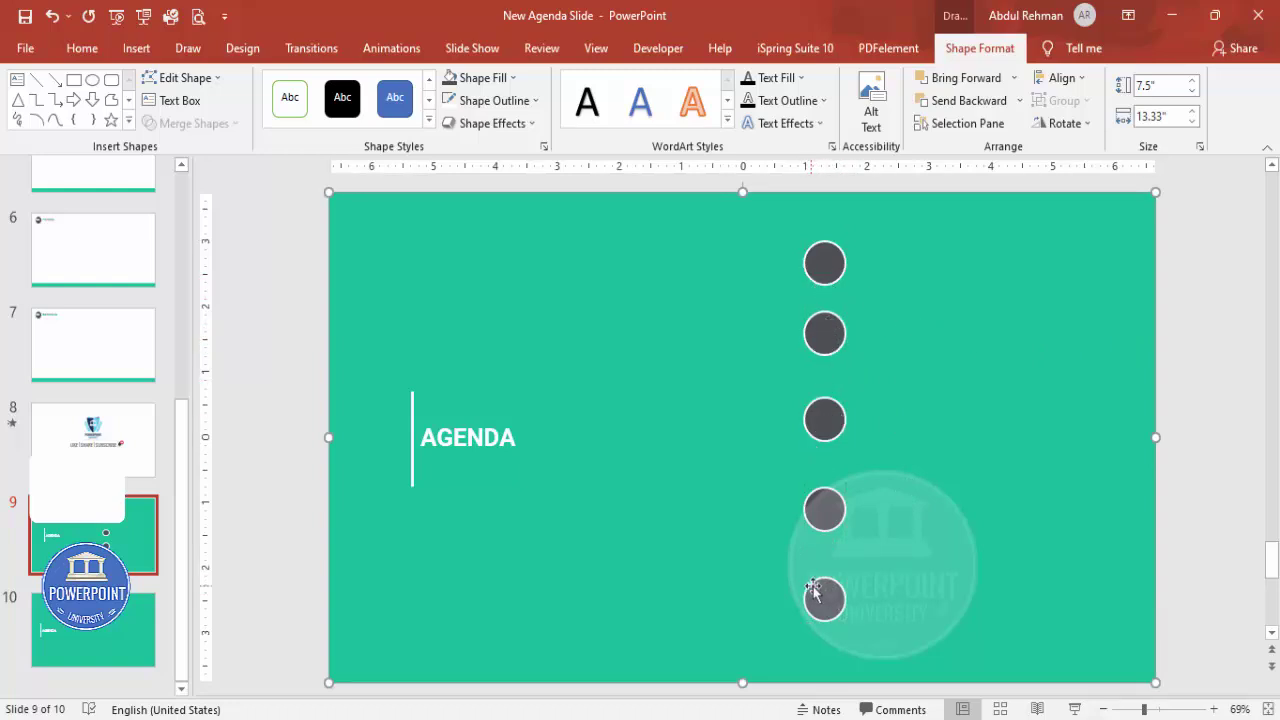
pyautogui.click(827, 600)
pyautogui.keyDown('shift'); pyautogui.click(828, 508); pyautogui.keyUp('shift')
pyautogui.keyDown('shift'); pyautogui.click(828, 418); pyautogui.keyUp('shift')
pyautogui.keyDown('shift'); pyautogui.click(828, 333); pyautogui.keyUp('shift')
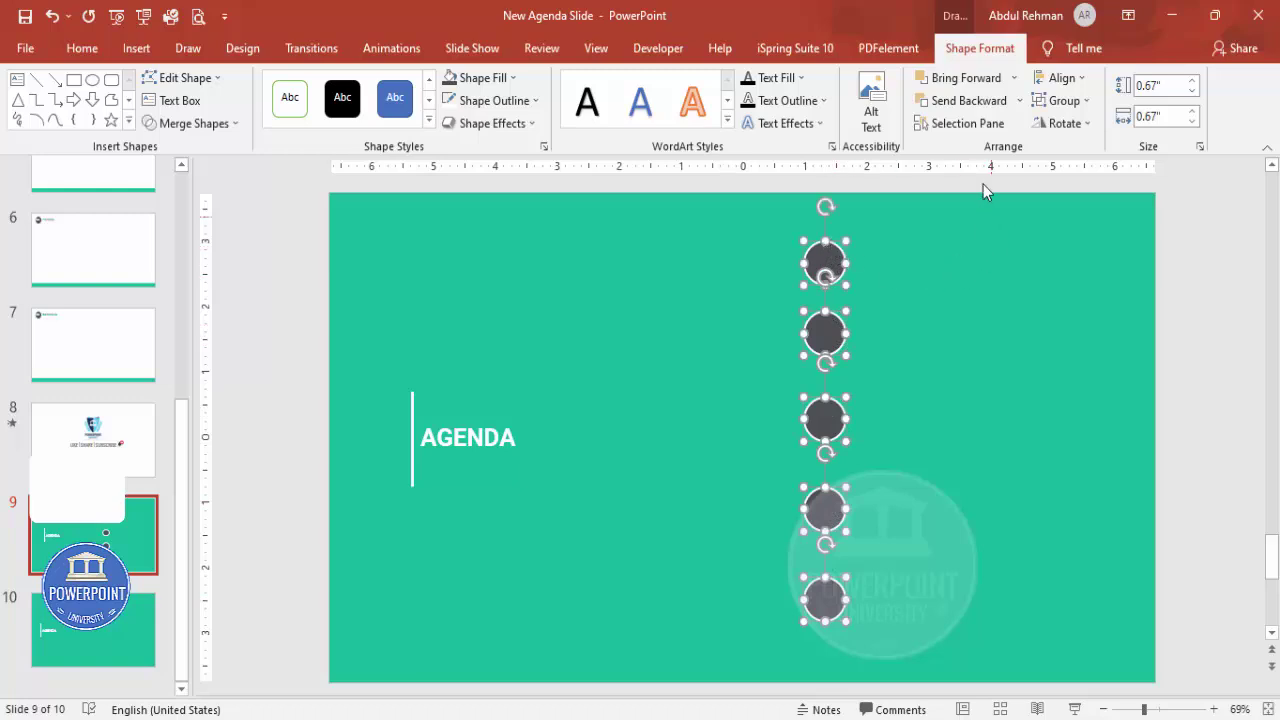
pyautogui.click(1060, 84)
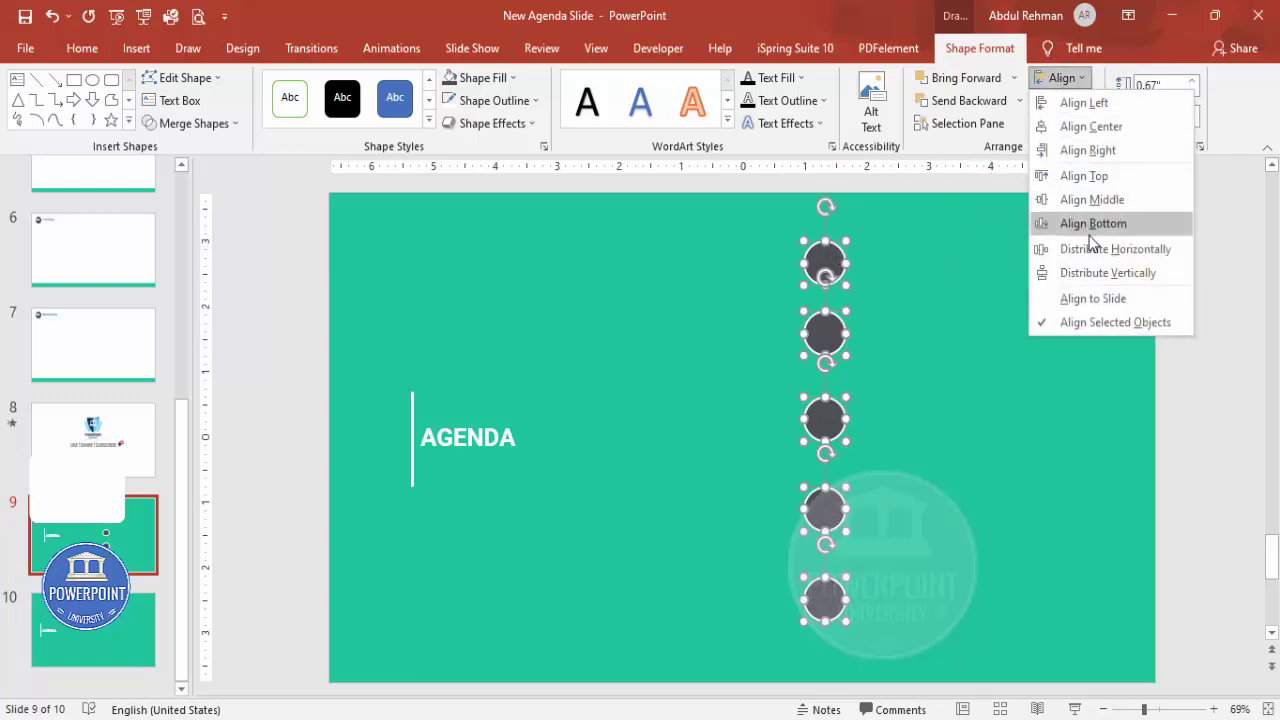
pyautogui.click(1107, 273)
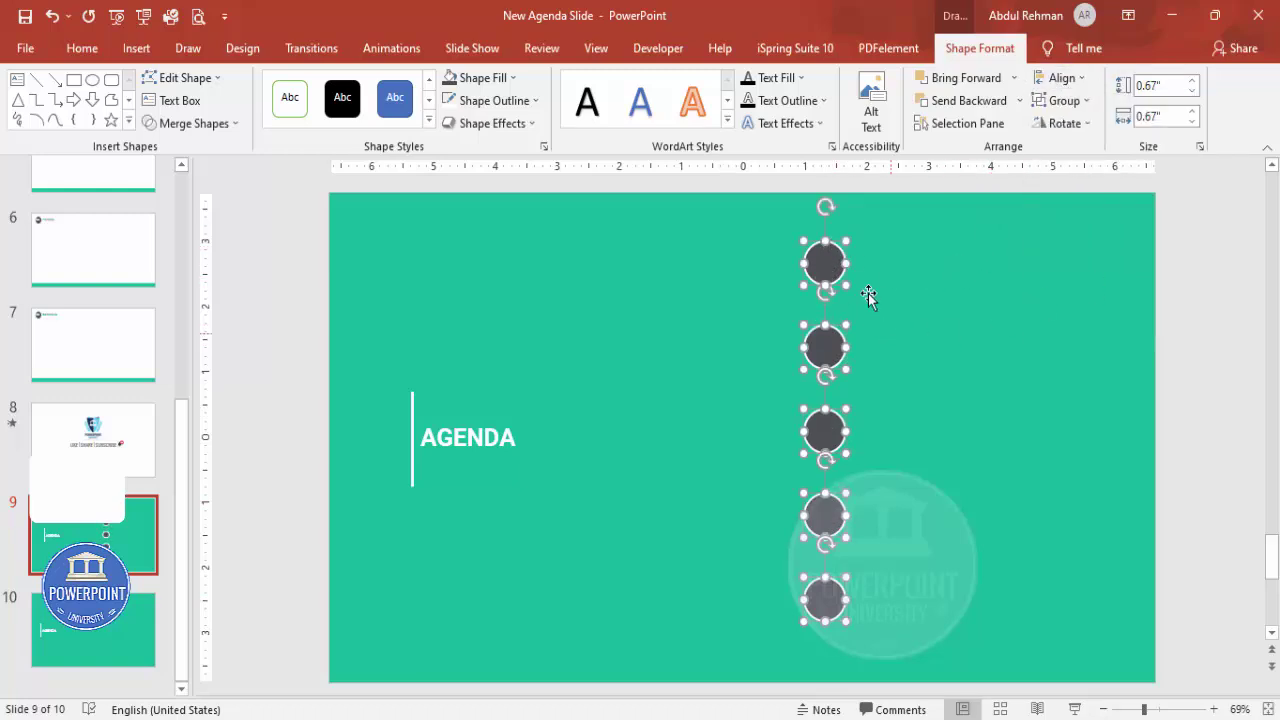
pyautogui.click(1093, 338)
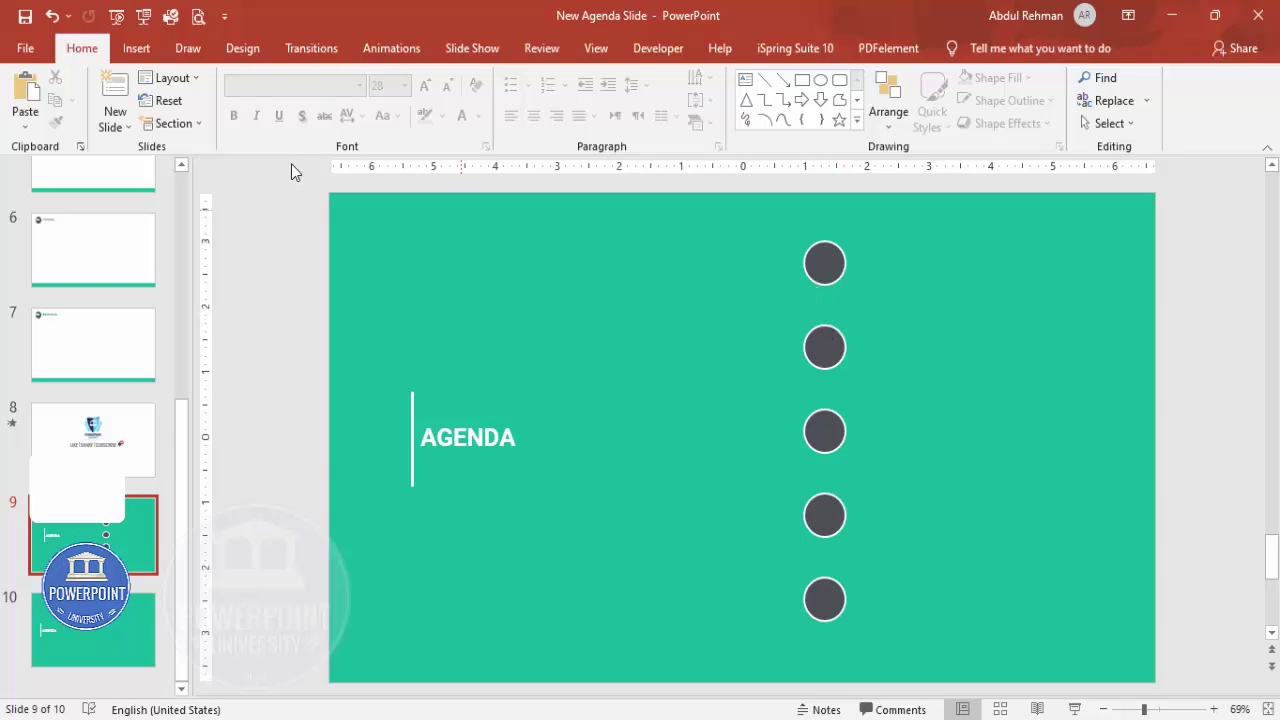
# Step: Draw a white 2¼ pt line connecting the first circle to the second
pyautogui.click(136, 48)
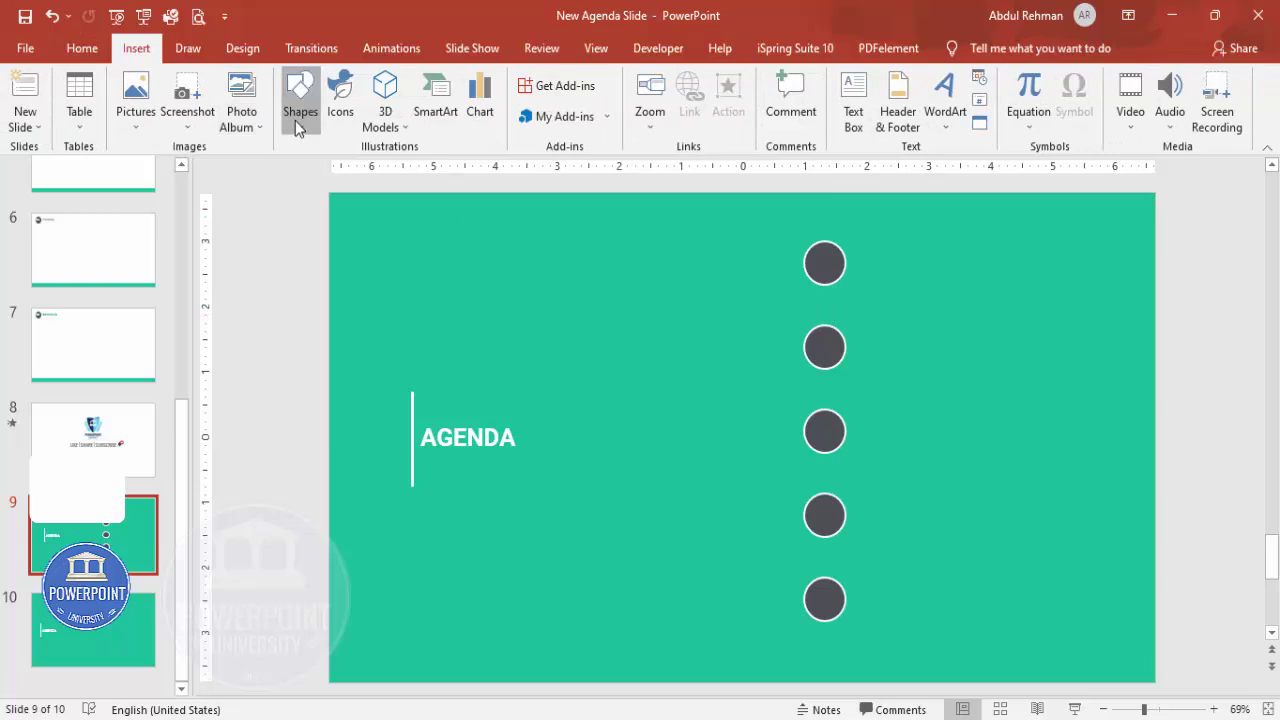
pyautogui.click(299, 112)
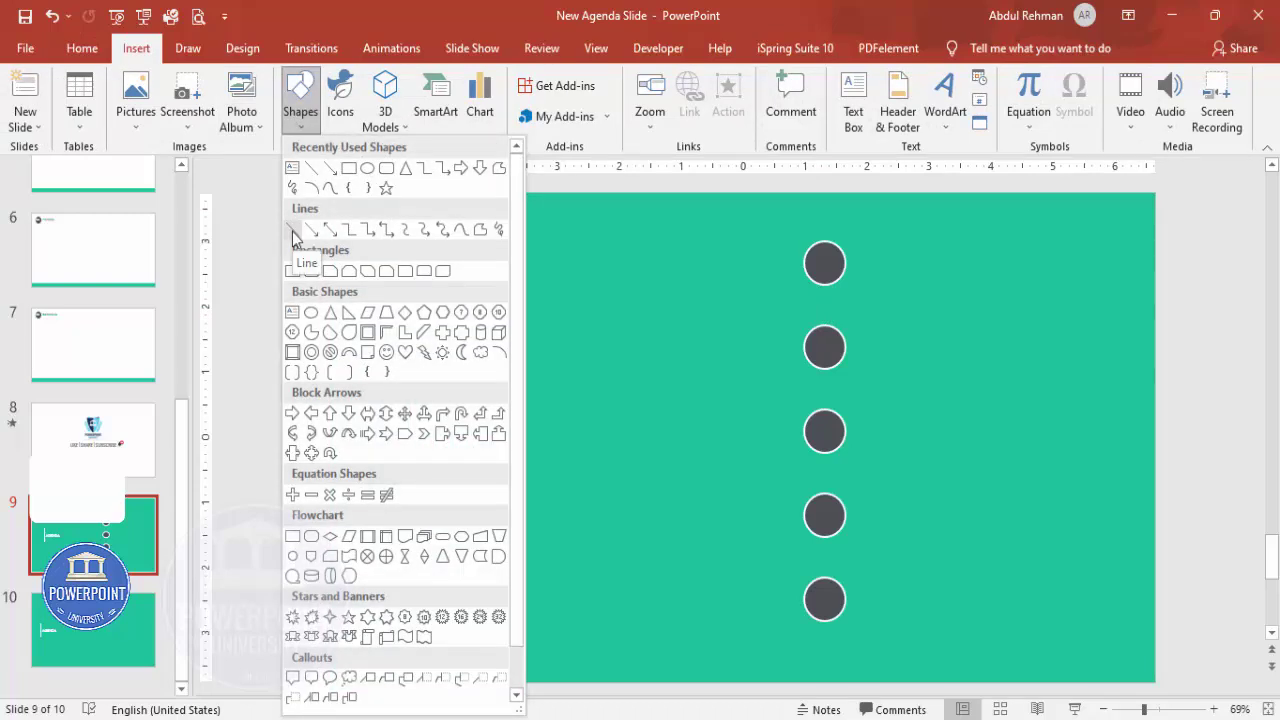
pyautogui.click(292, 231)
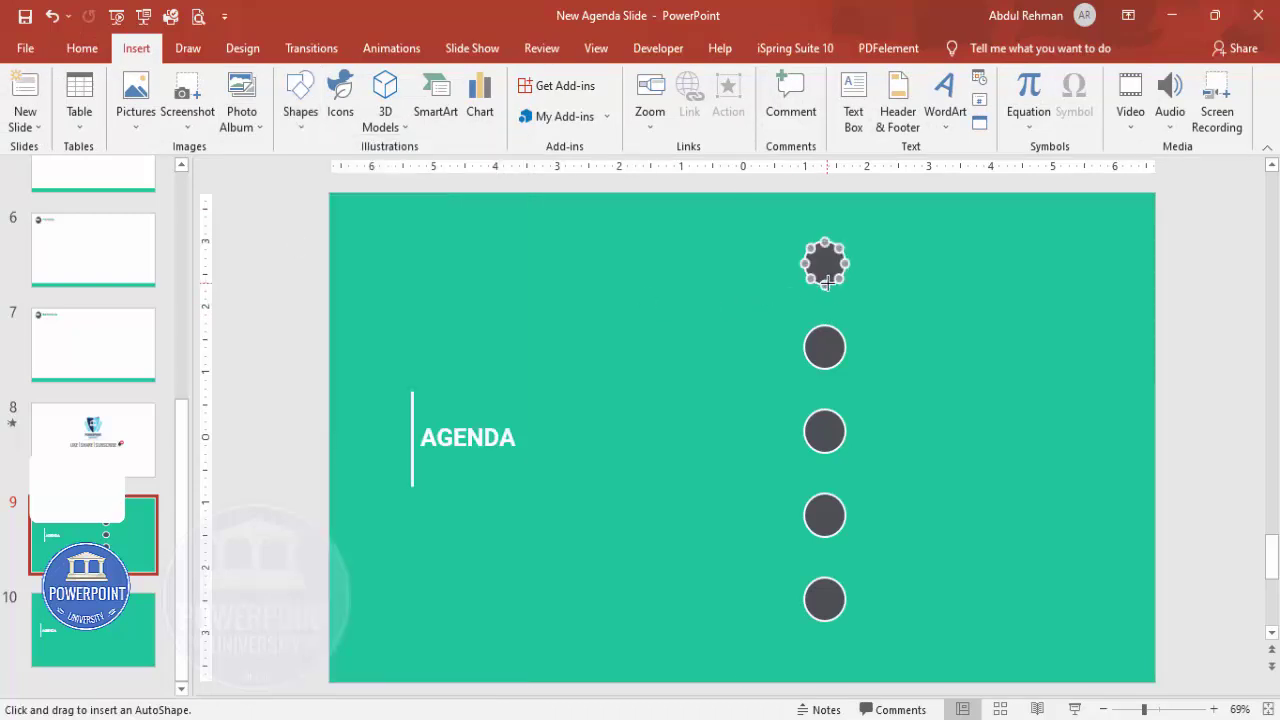
pyautogui.moveTo(825, 286); pyautogui.dragTo(825, 326)
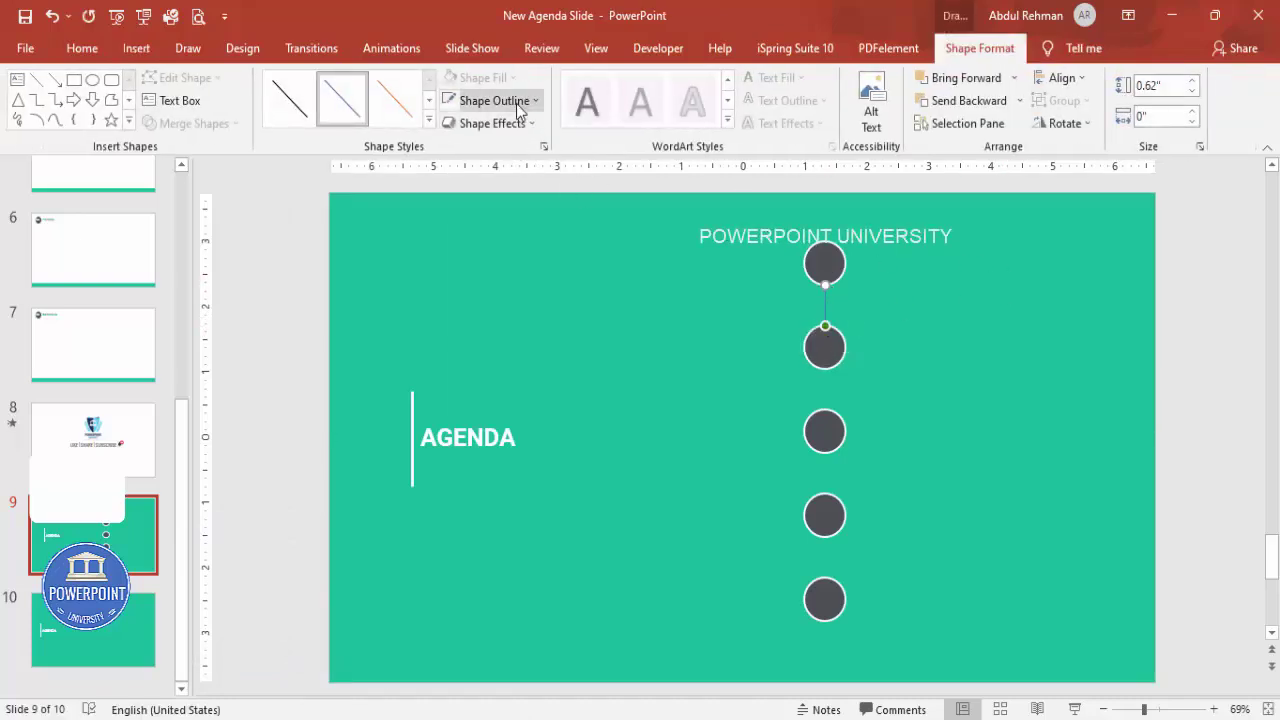
pyautogui.click(516, 103)
pyautogui.click(490, 105)
pyautogui.click(492, 108)
pyautogui.moveTo(585, 388)
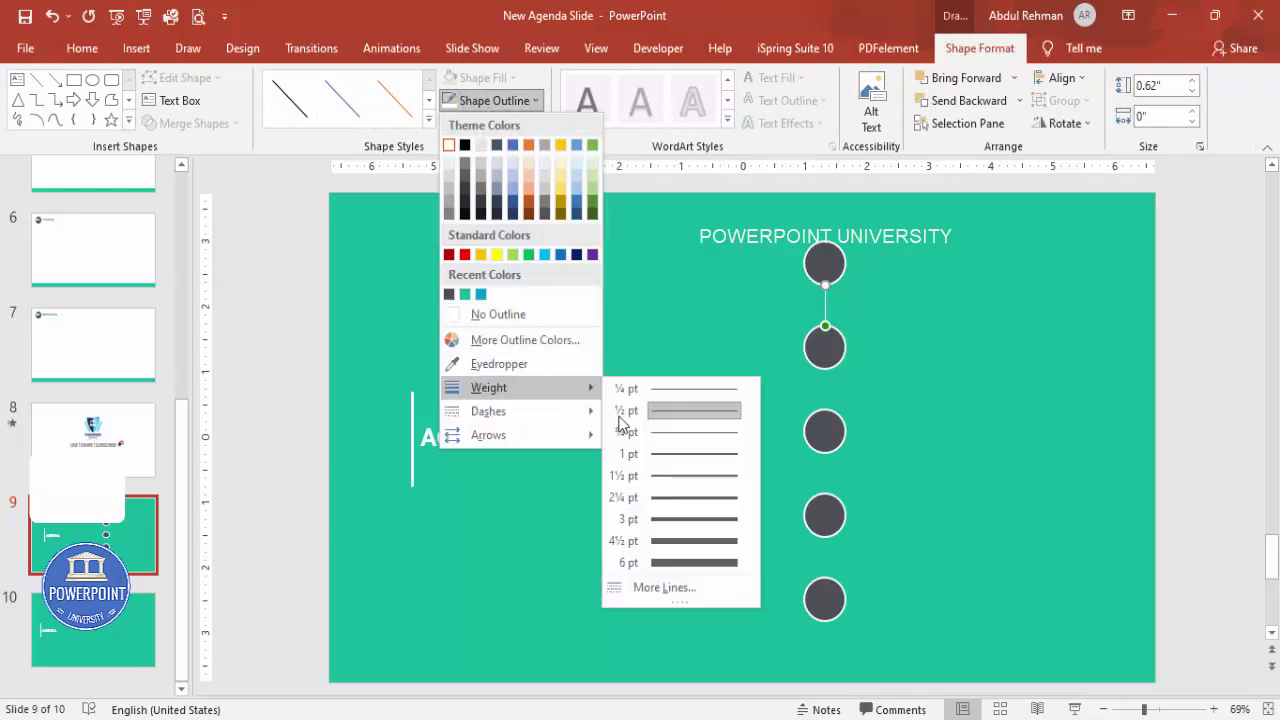
pyautogui.click(675, 497)
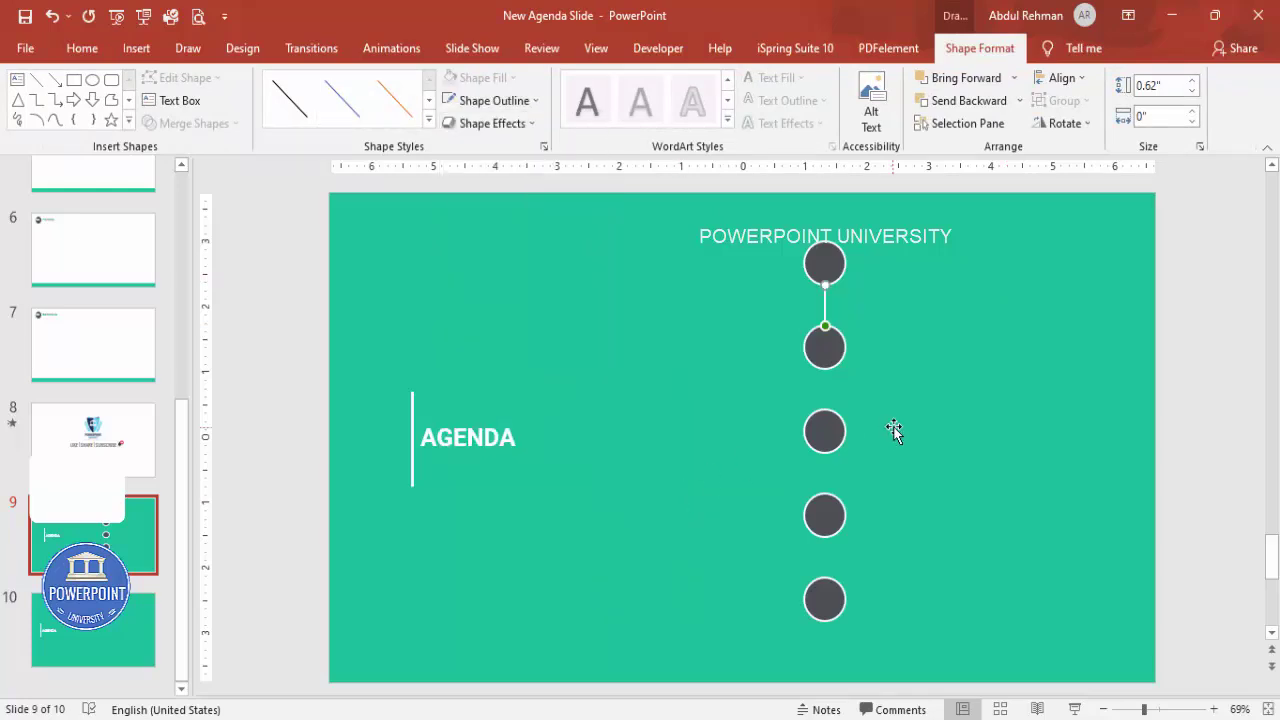
# Step: Duplicate the line to connect circles 2–3 and circles 3–4
pyautogui.hotkey('ctrl', 'd')
pyautogui.moveTo(836, 338); pyautogui.dragTo(825, 411)
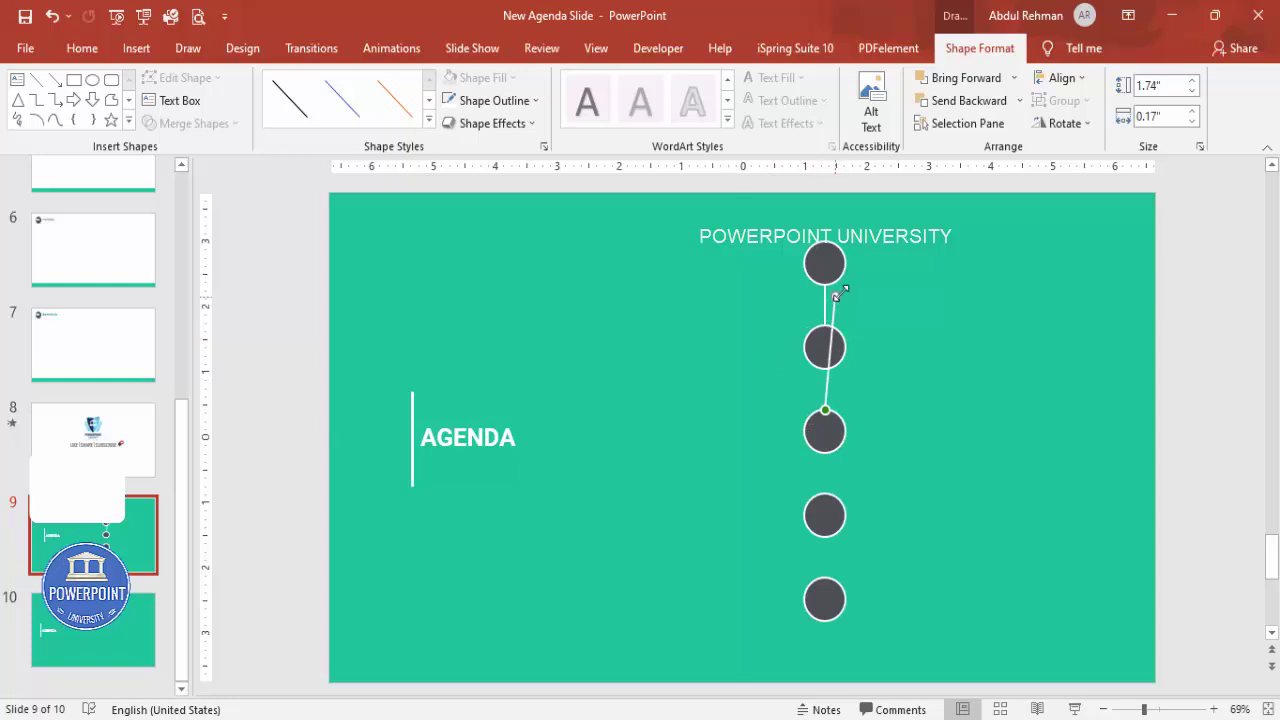
pyautogui.moveTo(837, 298); pyautogui.dragTo(825, 369)
pyautogui.click(880, 366)
pyautogui.click(828, 392)
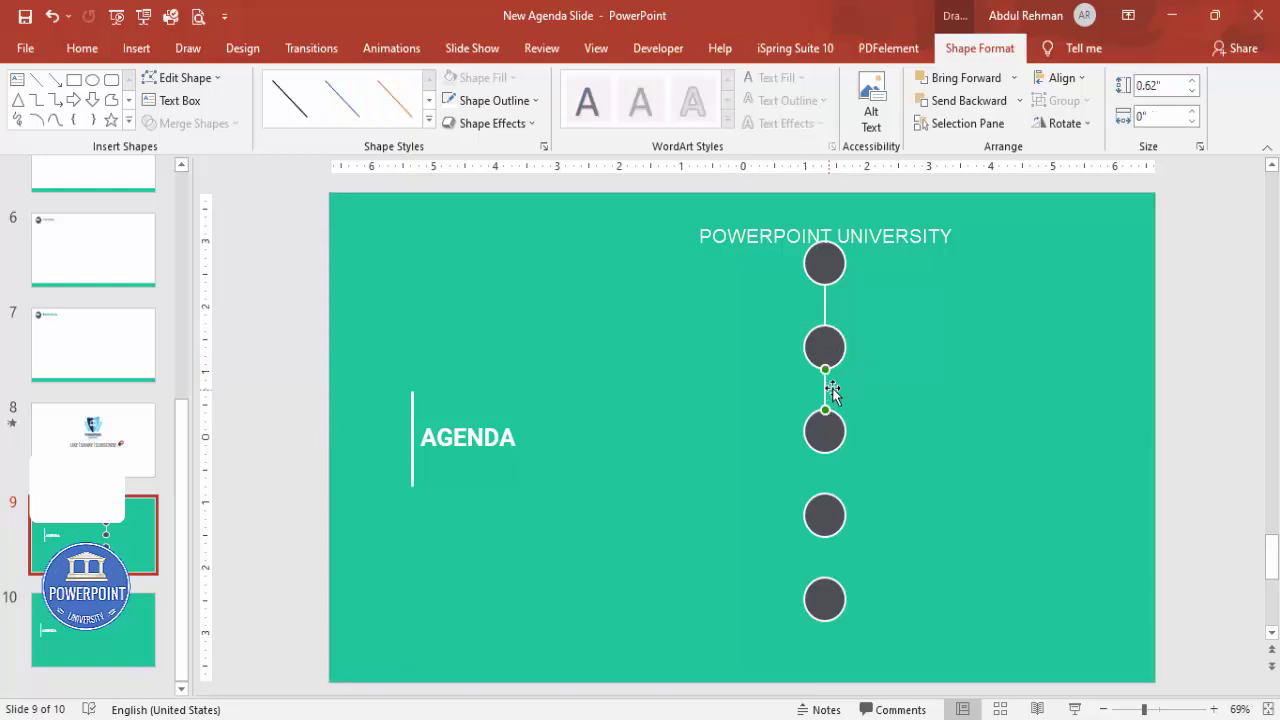
pyautogui.moveTo(837, 426); pyautogui.dragTo(825, 497)
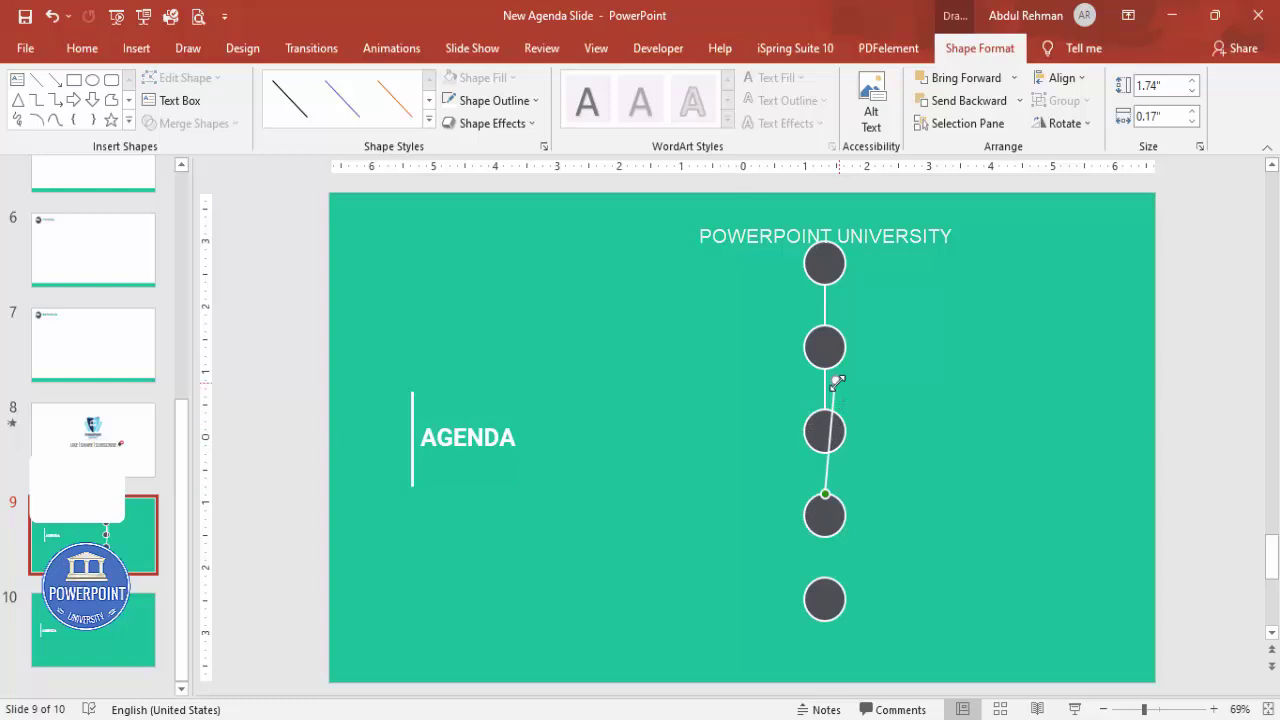
pyautogui.moveTo(833, 418); pyautogui.dragTo(825, 453)
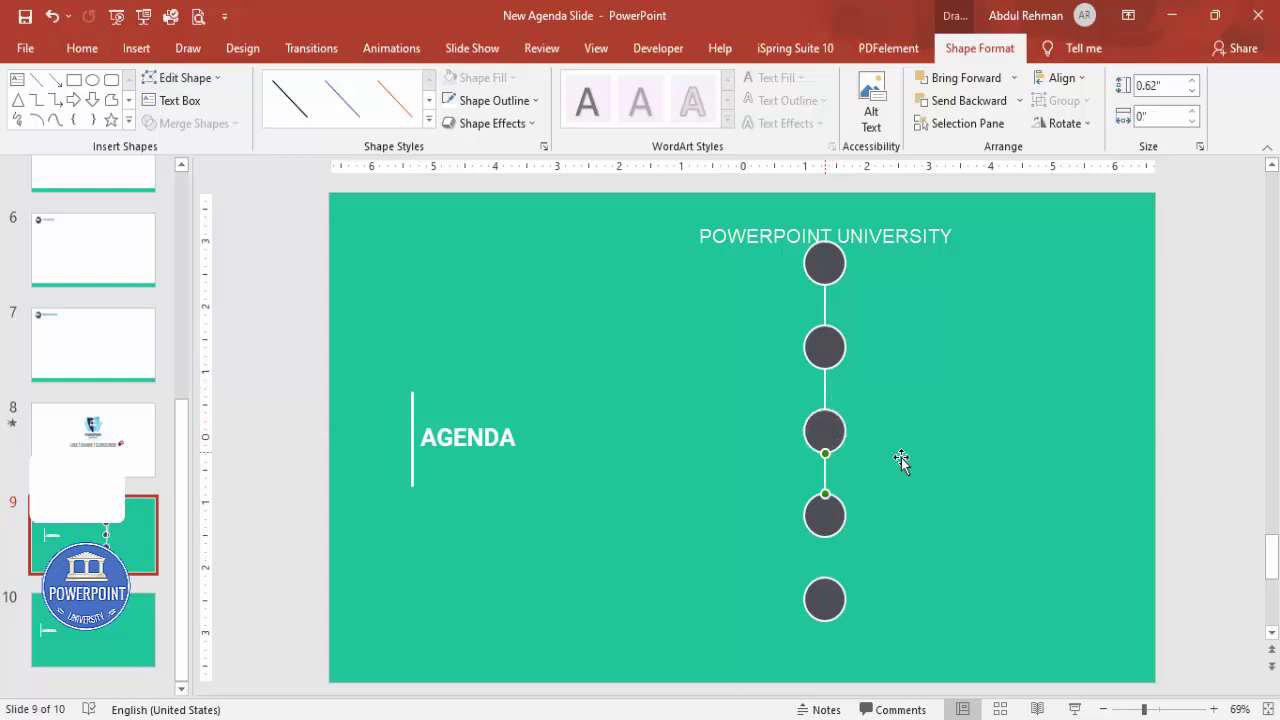
pyautogui.click(851, 474)
pyautogui.click(829, 484)
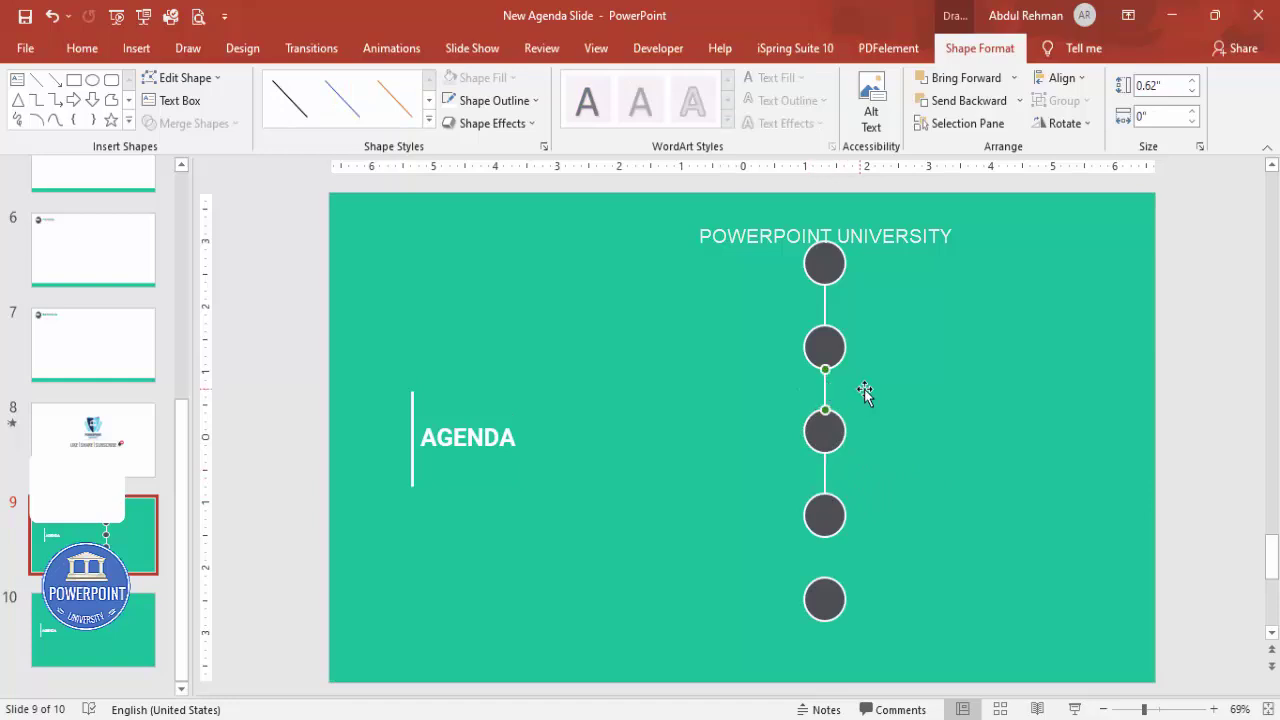
pyautogui.click(876, 494)
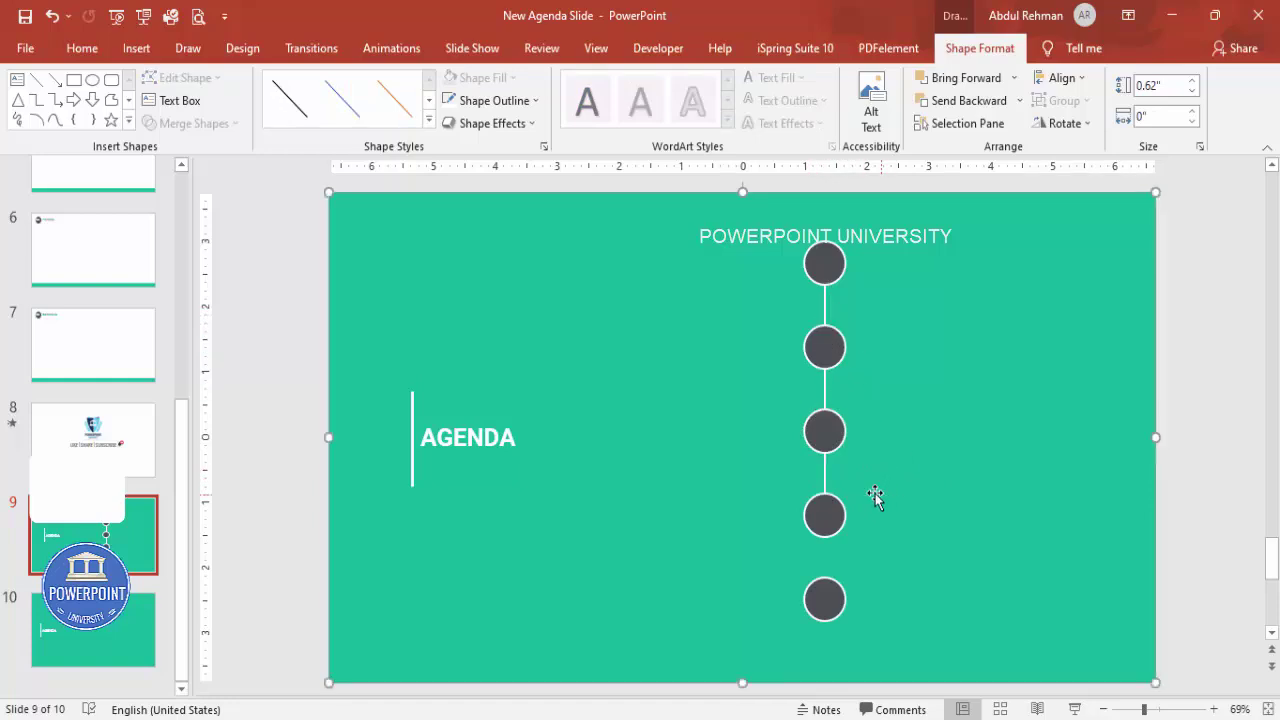
# Step: Add a final duplicated connector joining circles 4 and 5
pyautogui.click(818, 305)
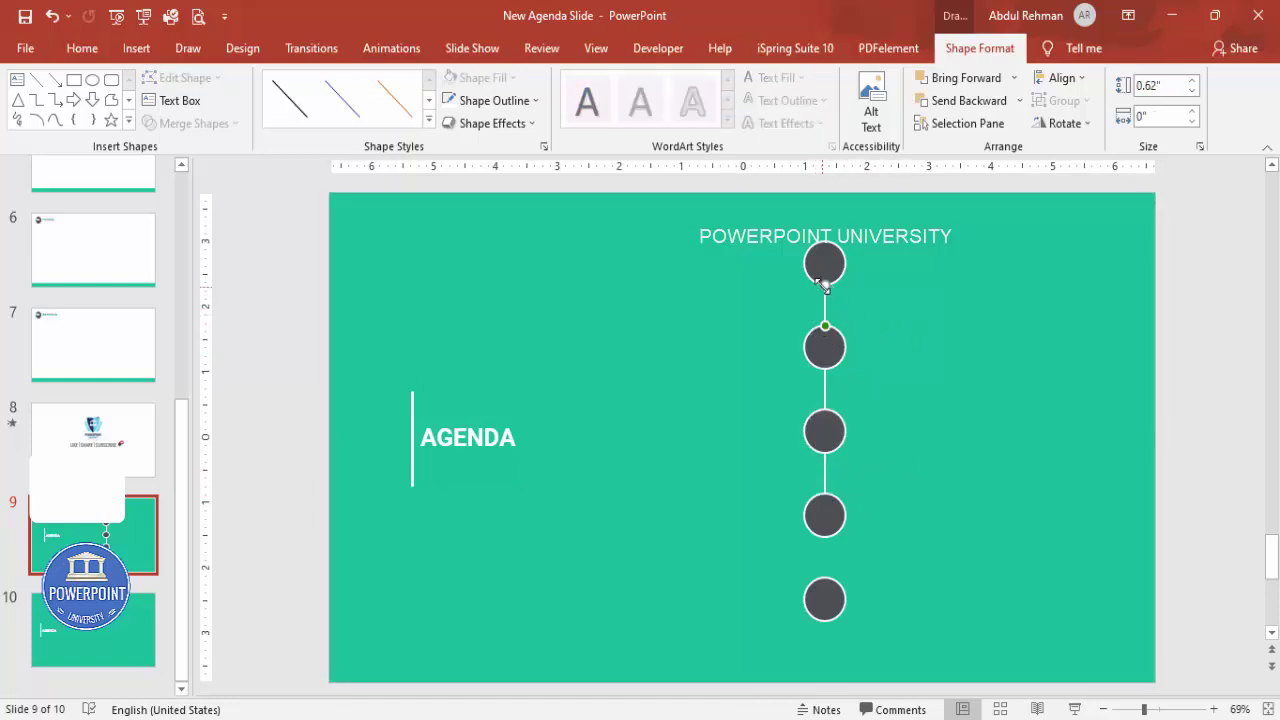
pyautogui.click(821, 288)
pyautogui.click(863, 377)
pyautogui.click(825, 472)
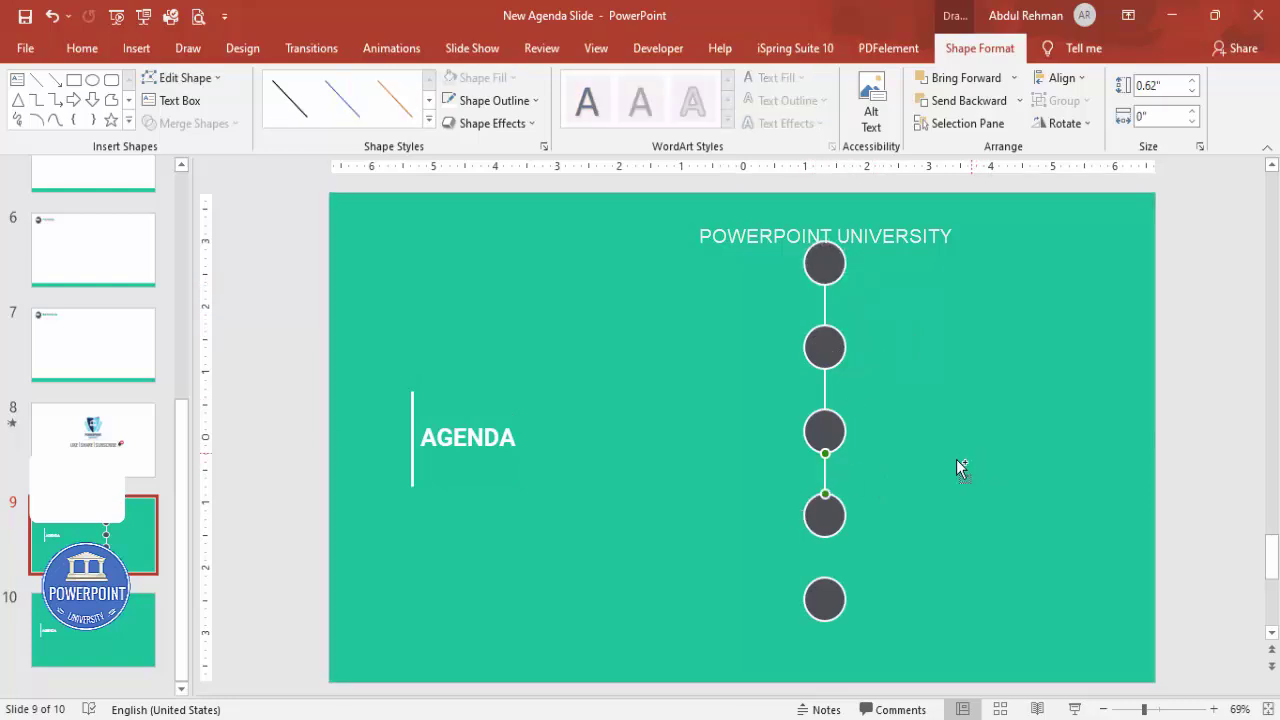
pyautogui.hotkey('ctrl', 'd')
pyautogui.moveTo(836, 506); pyautogui.dragTo(825, 579)
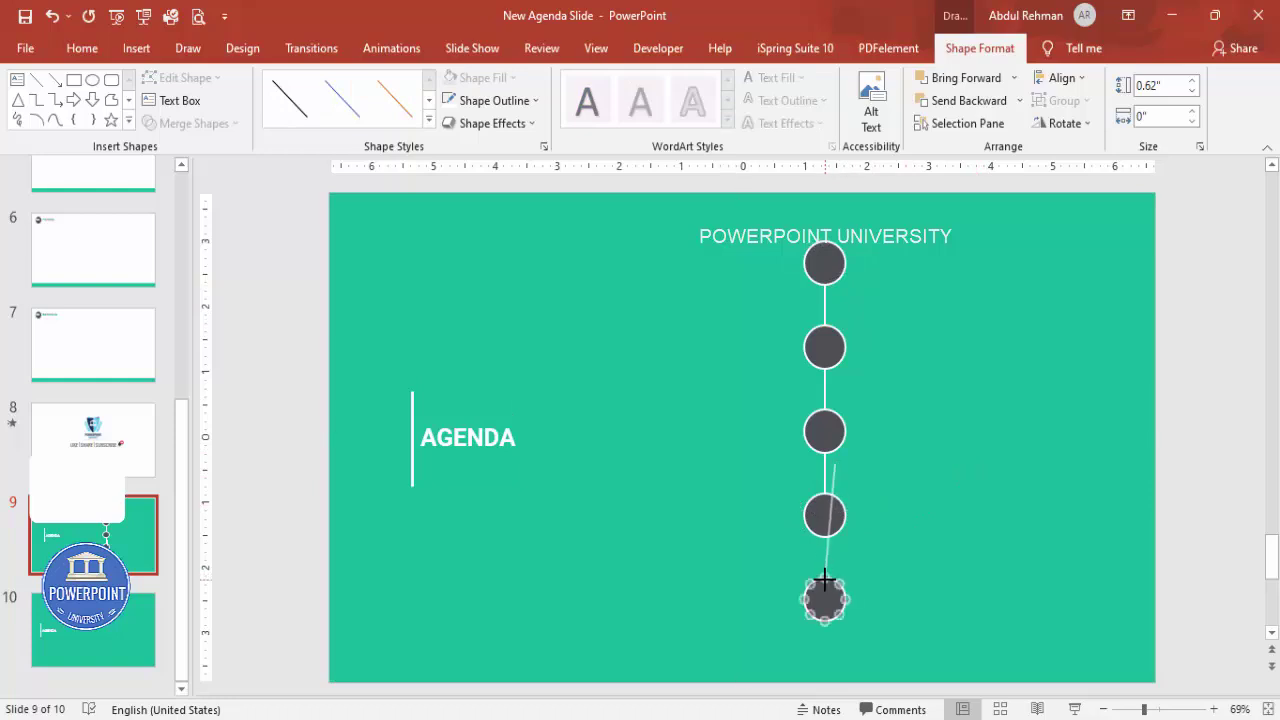
pyautogui.moveTo(838, 462); pyautogui.dragTo(825, 536)
pyautogui.click(930, 484)
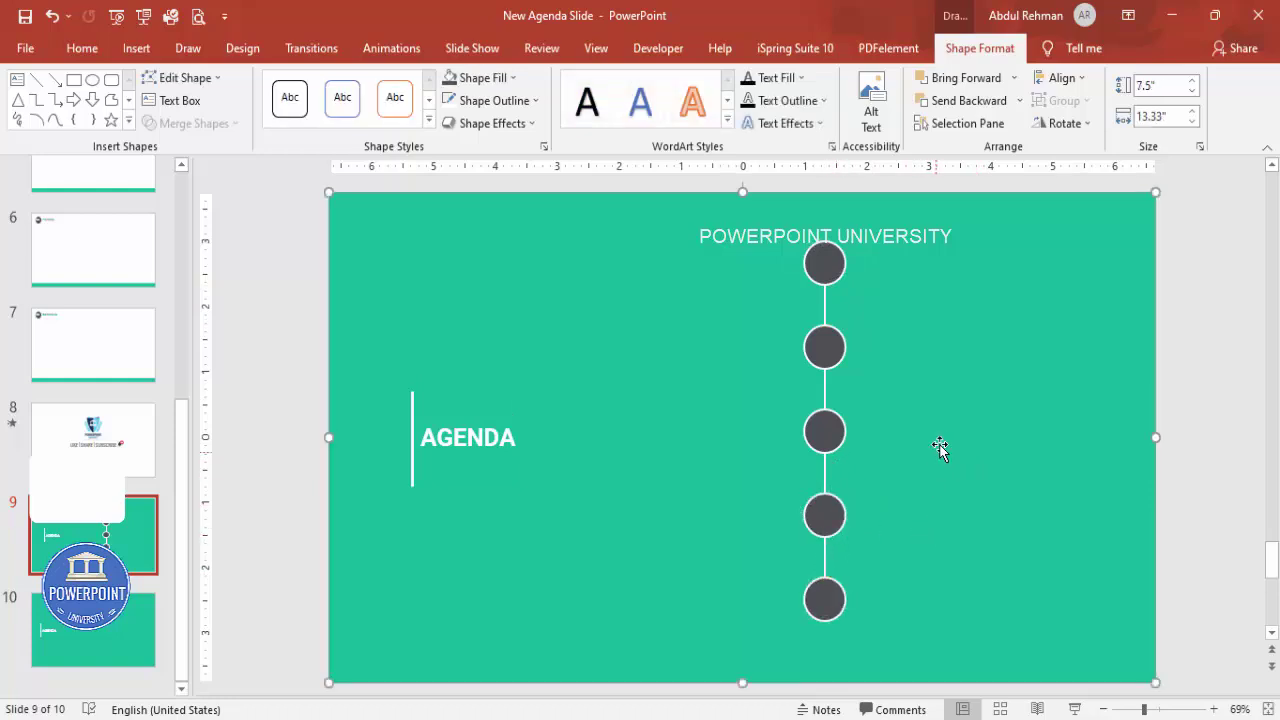
# Step: Add a centred '01' text box in Roboto 24 pt and place it inside the top circle
pyautogui.click(136, 48)
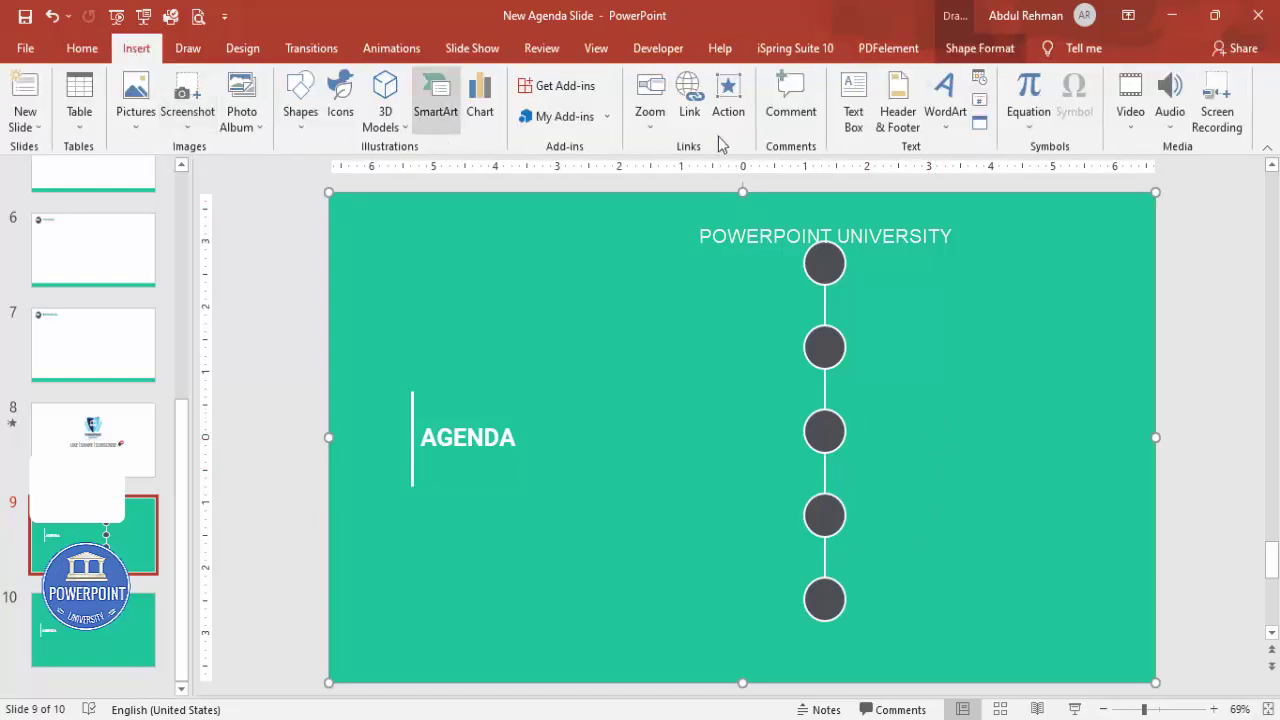
pyautogui.click(853, 102)
pyautogui.moveTo(868, 254); pyautogui.dragTo(911, 281)
pyautogui.write('01')
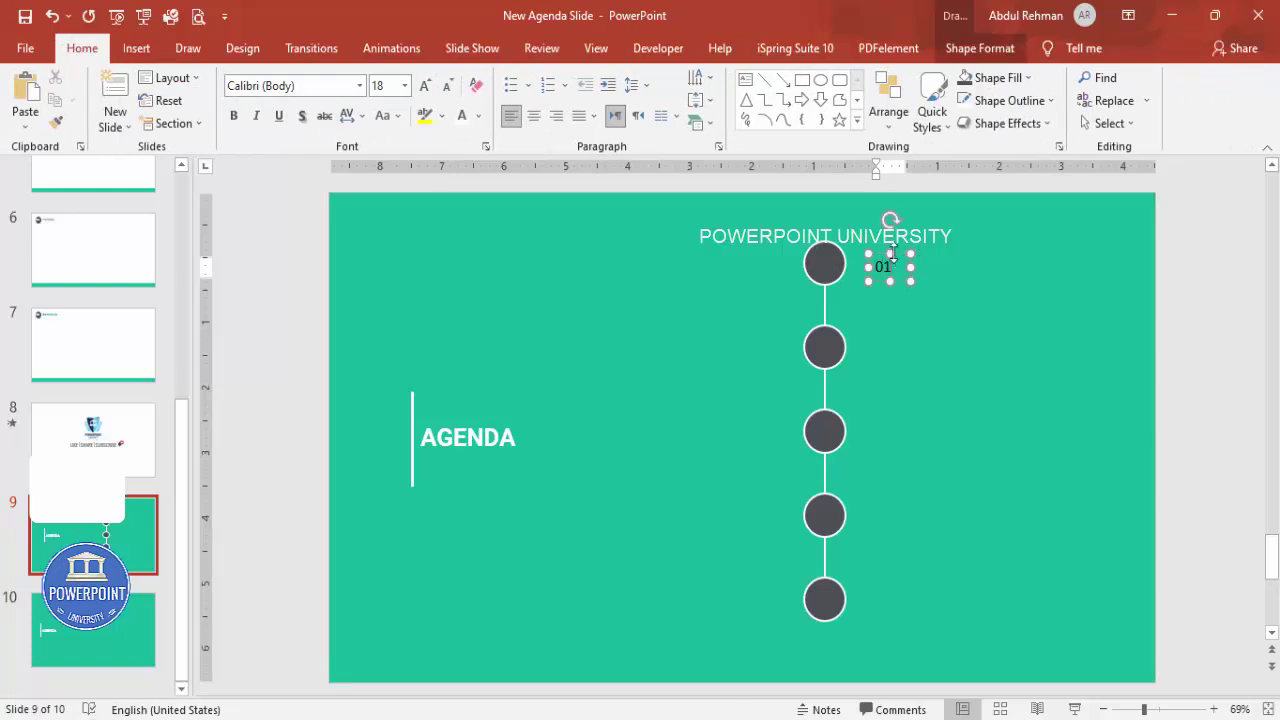
pyautogui.click(900, 258)
pyautogui.click(533, 115)
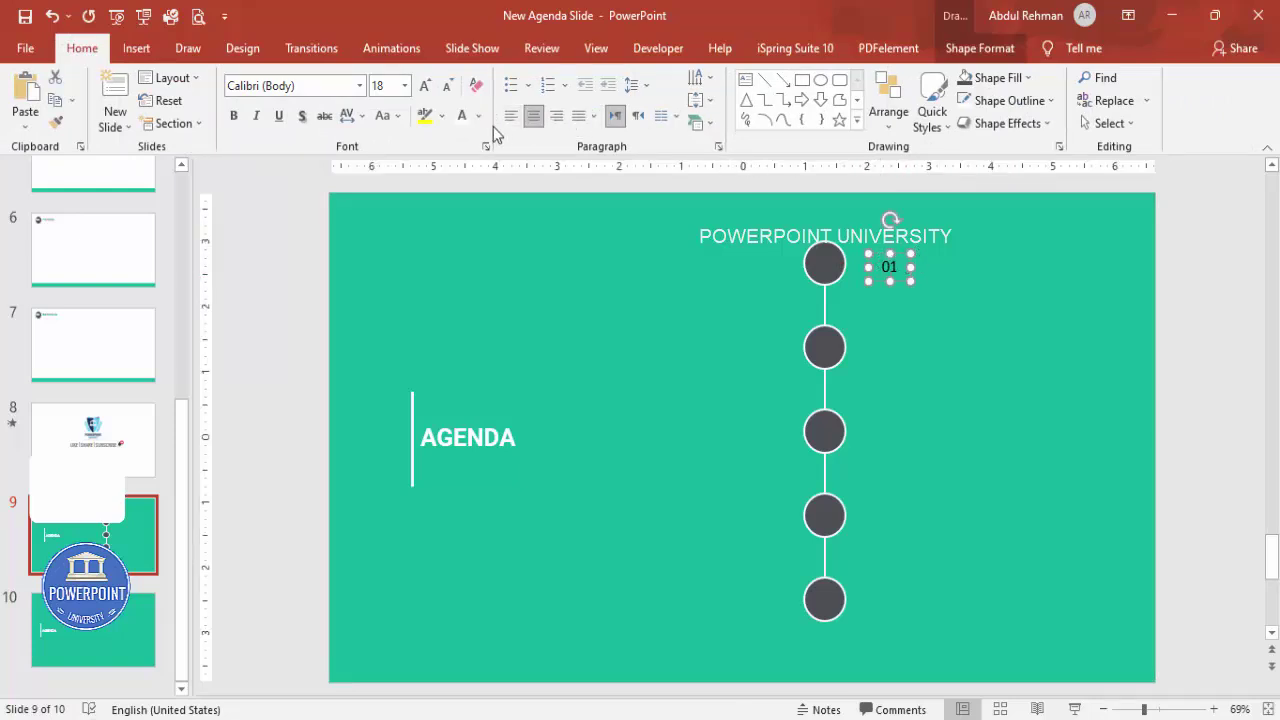
pyautogui.click(323, 90)
pyautogui.write('R')
pyautogui.press('Return')
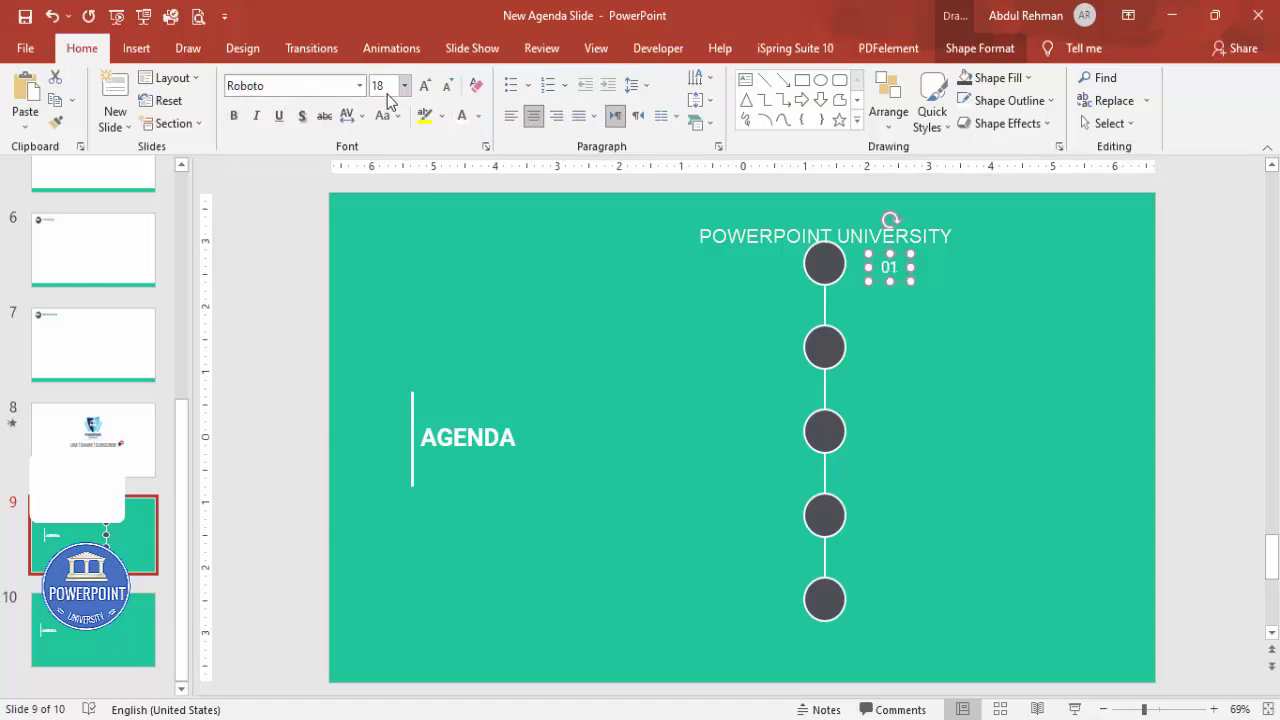
pyautogui.click(423, 87)
pyautogui.click(423, 87)
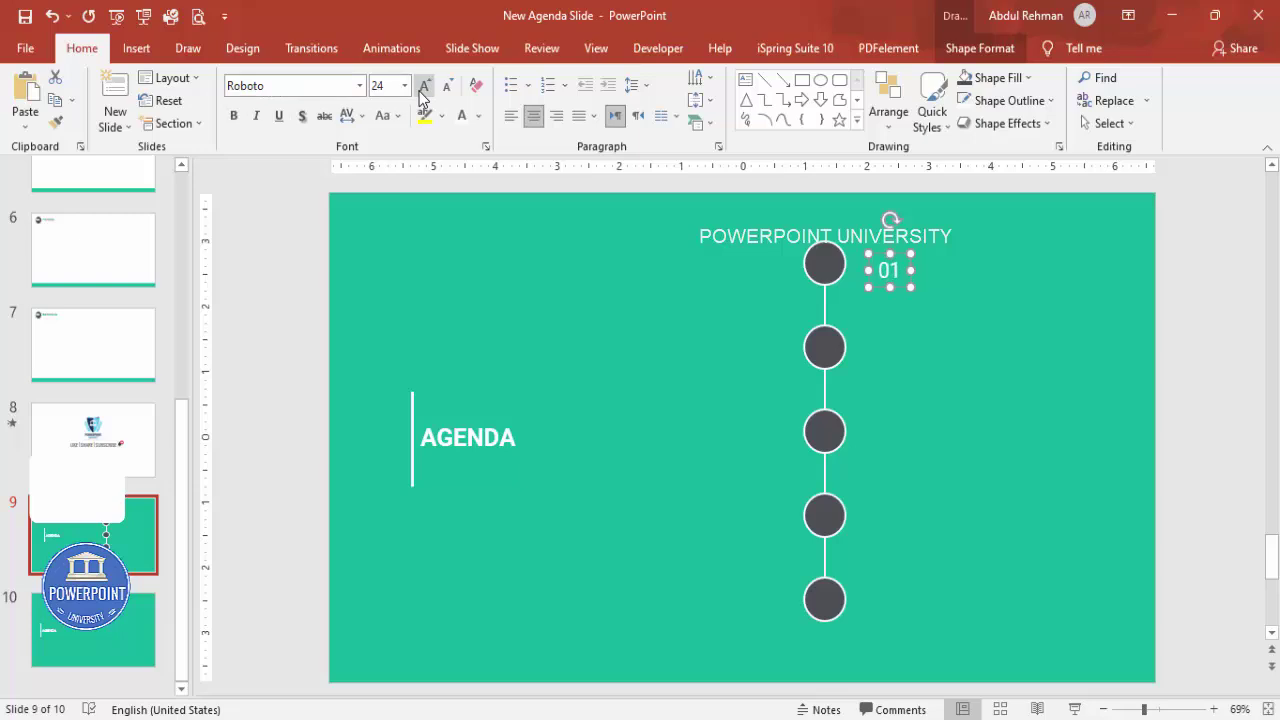
pyautogui.moveTo(899, 258); pyautogui.dragTo(835, 246)
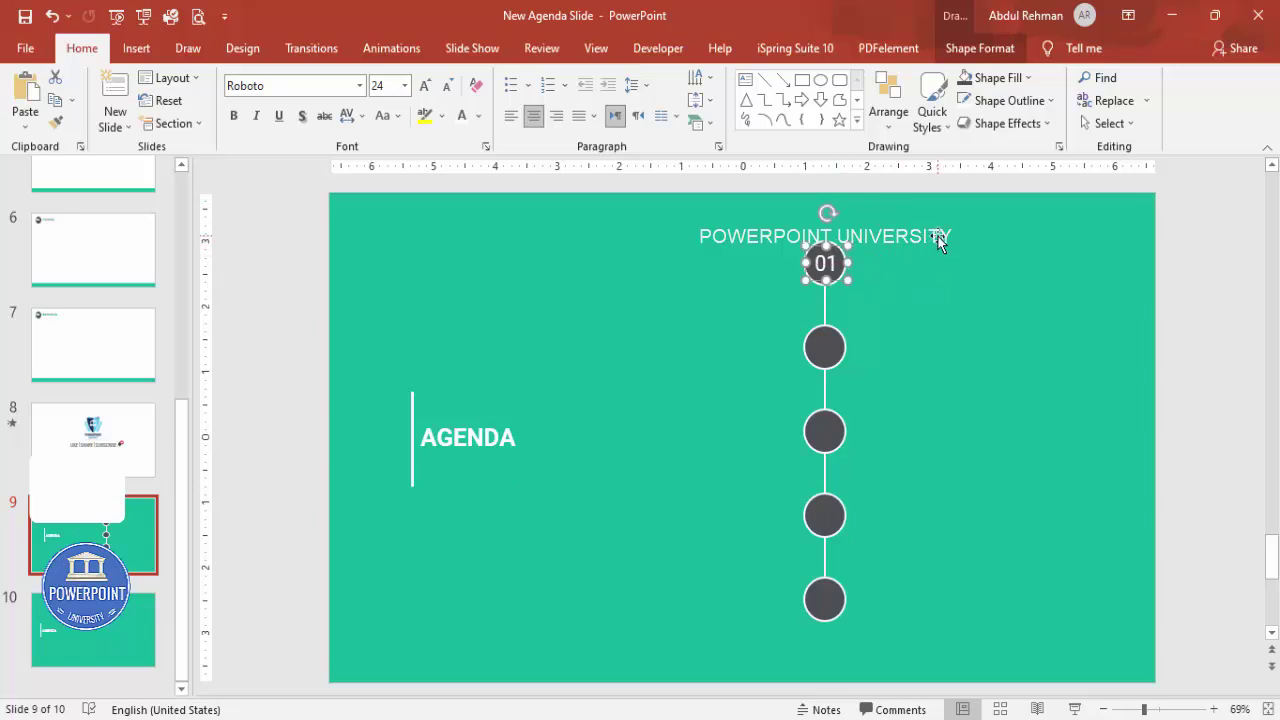
# Step: Duplicate the 01 label onto each of the lower four circles
pyautogui.moveTo(833, 255); pyautogui.dragTo(834, 333)
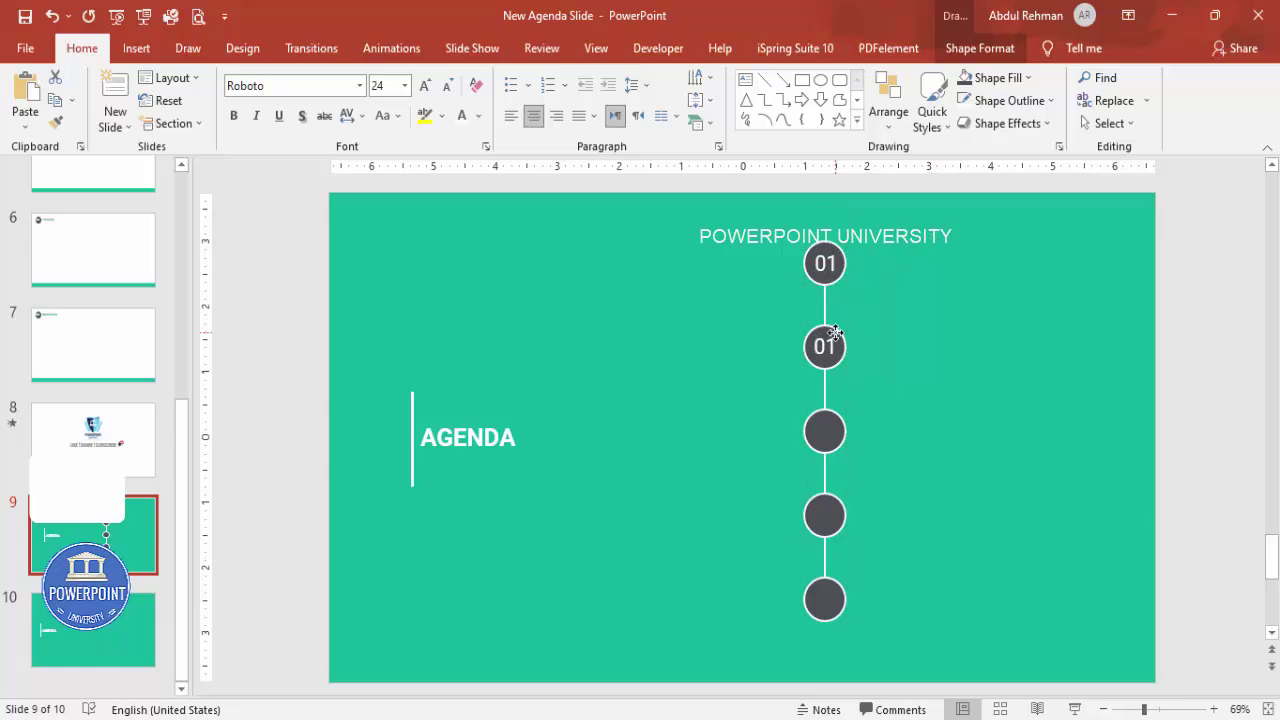
pyautogui.hotkey('ctrl', 'd')
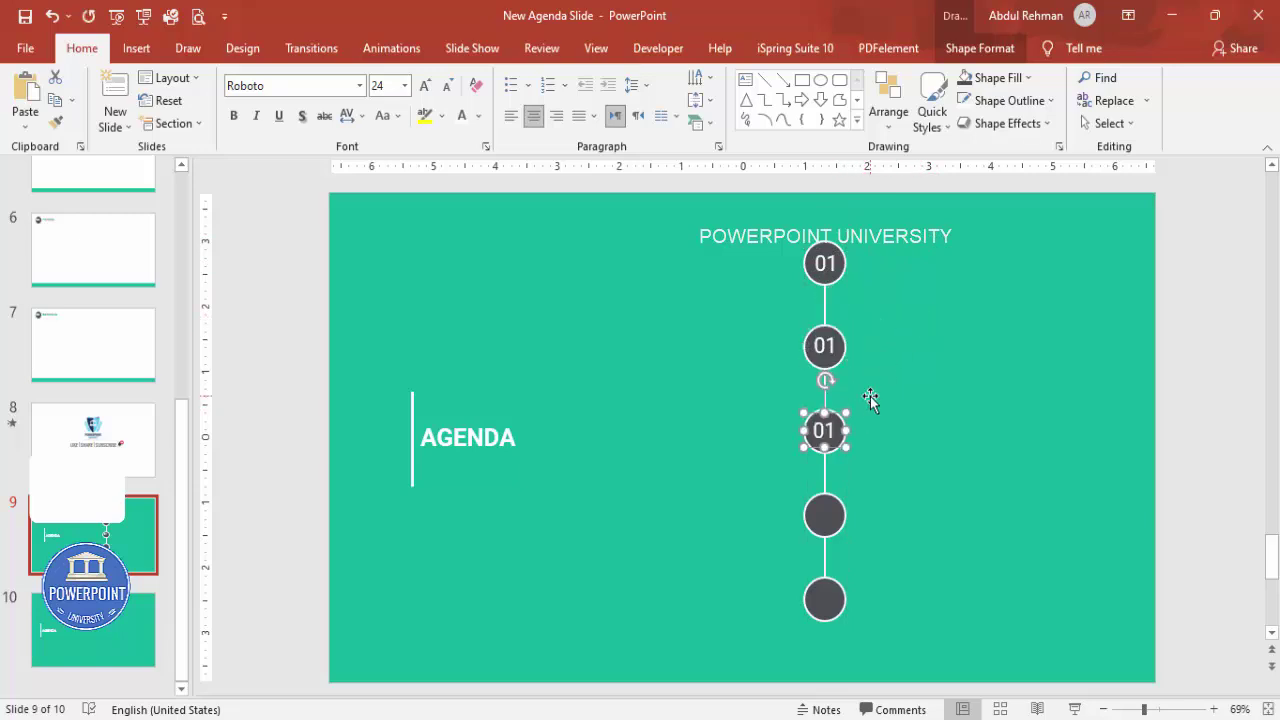
pyautogui.hotkey('ctrl', 'd')
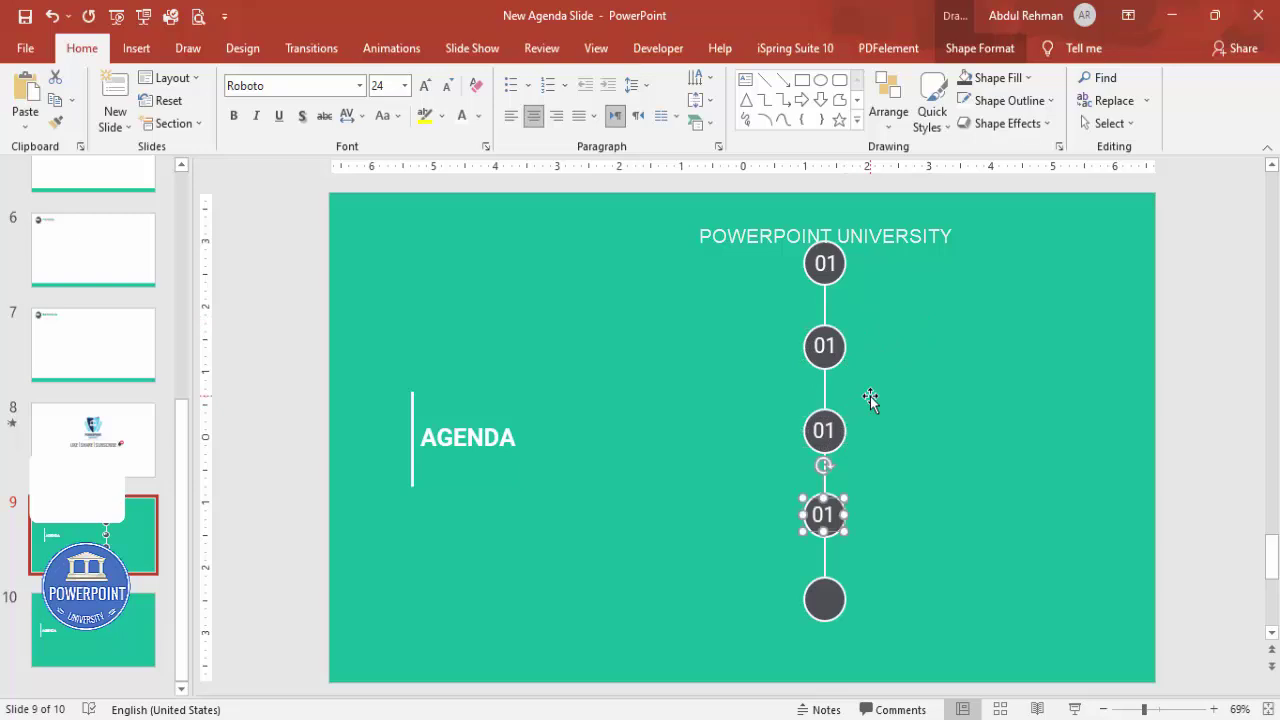
pyautogui.hotkey('ctrl', 'd')
pyautogui.press('Up')
# Step: Change the copied labels to read 02, 03, 04 and 05 from top to bottom
pyautogui.click(832, 278)
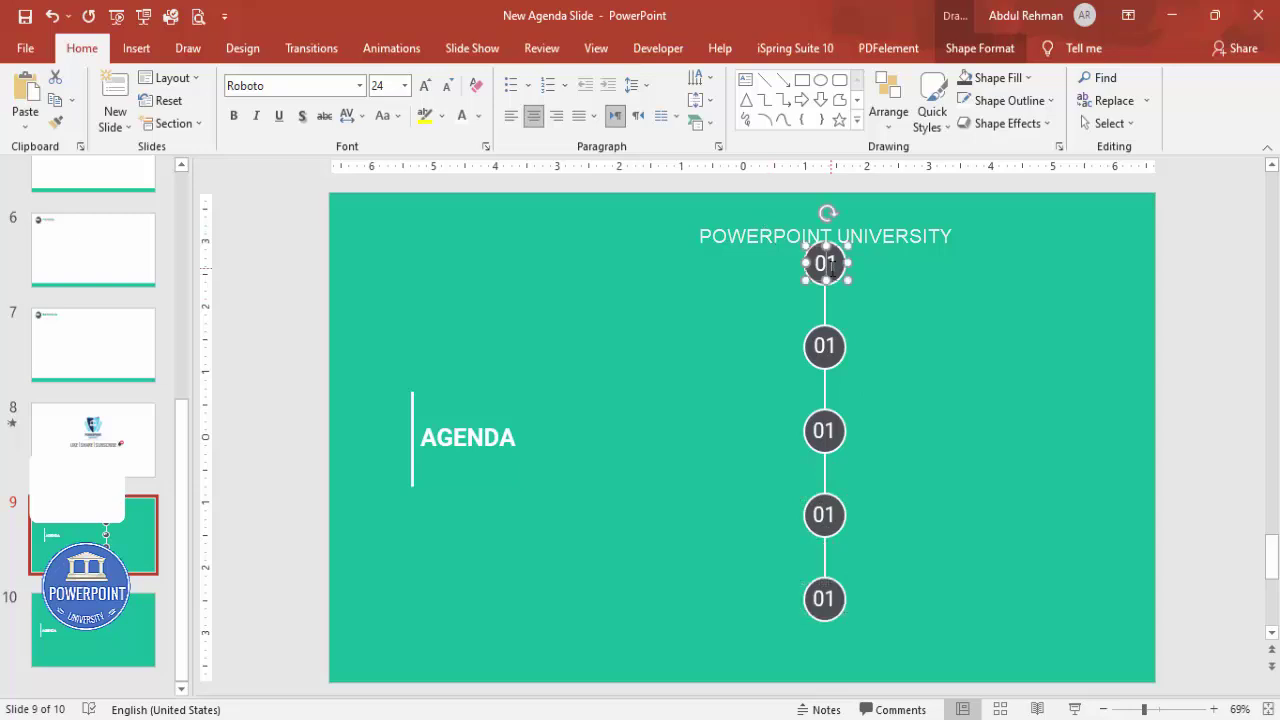
pyautogui.click(834, 346)
pyautogui.press('BackSpace')
pyautogui.write('2')
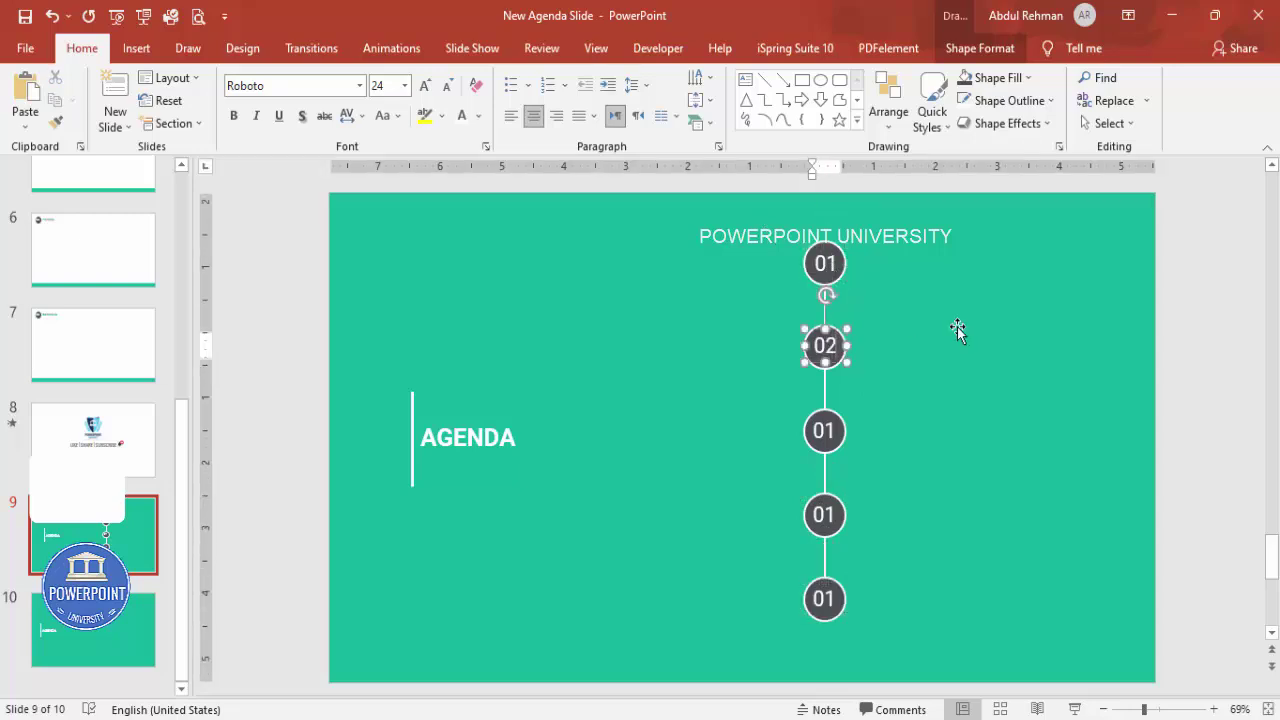
pyautogui.click(840, 435)
pyautogui.press('BackSpace')
pyautogui.write('3')
pyautogui.click(836, 512)
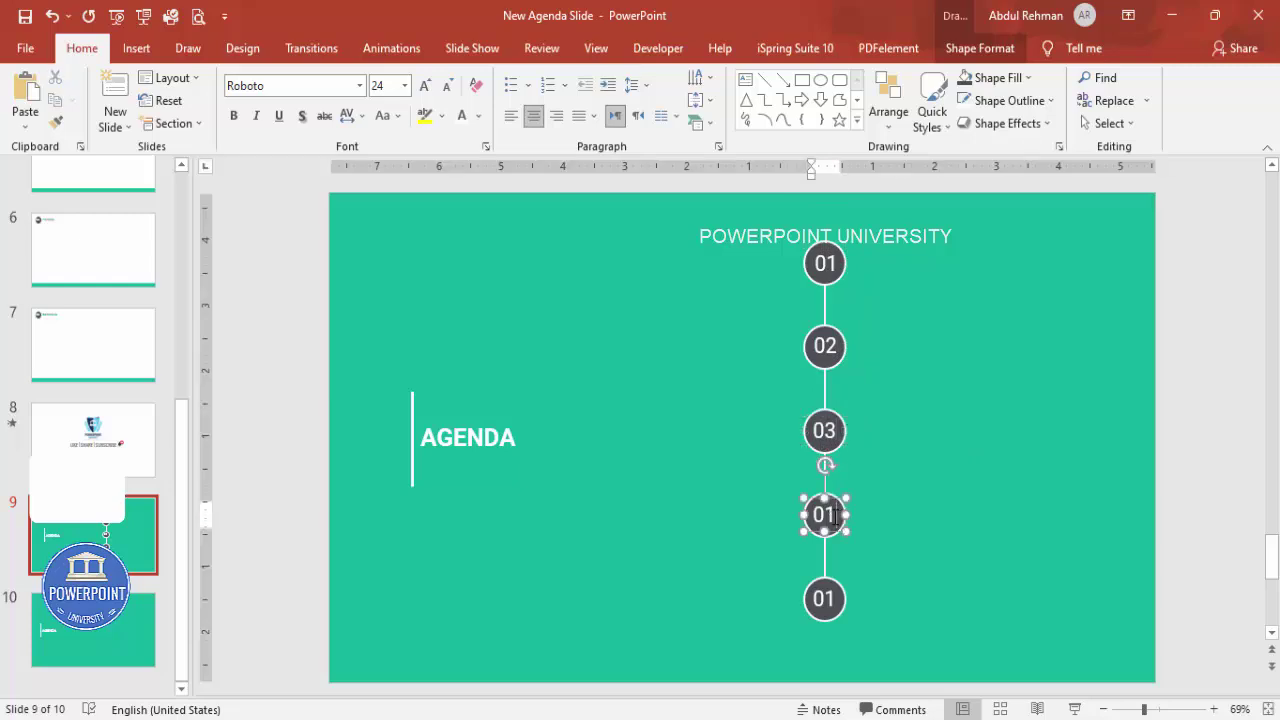
pyautogui.press('BackSpace')
pyautogui.write('4')
pyautogui.click(830, 600)
pyautogui.press('BackSpace')
pyautogui.write('5')
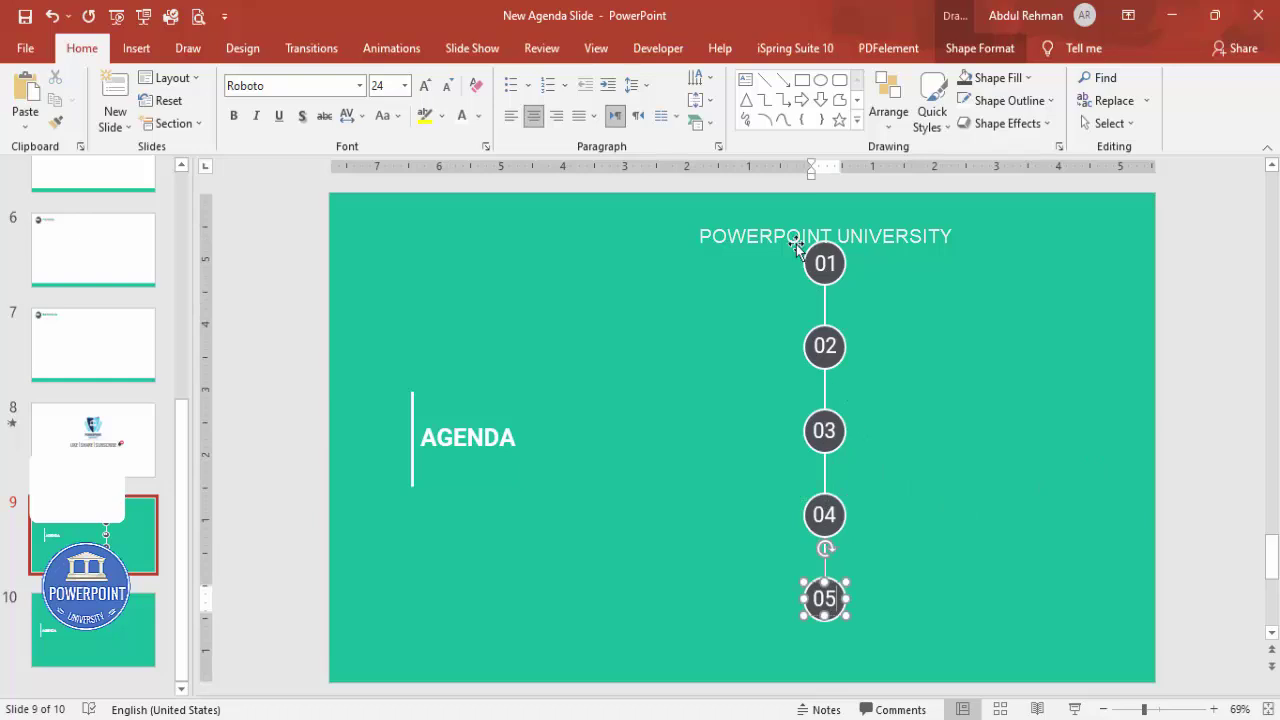
pyautogui.click(738, 228)
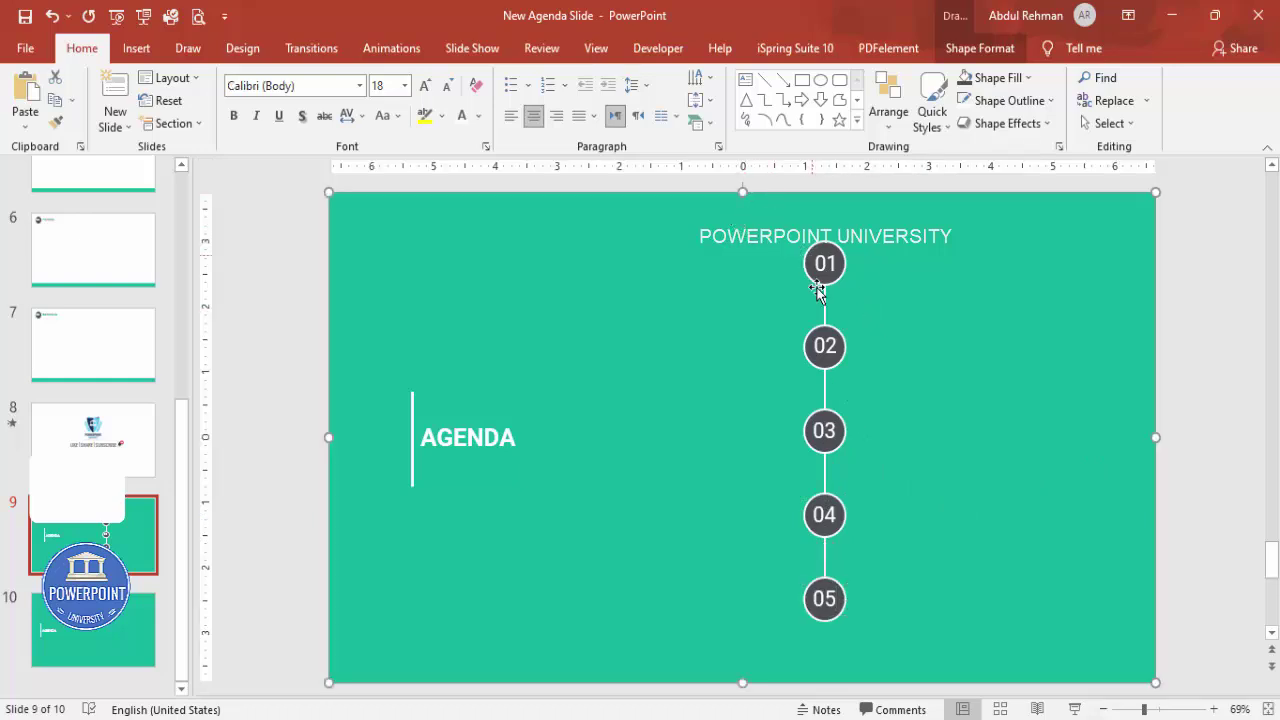
# Step: Select circle 01 with its number, then marquee-select and group circle 02 with its number
pyautogui.click(779, 186)
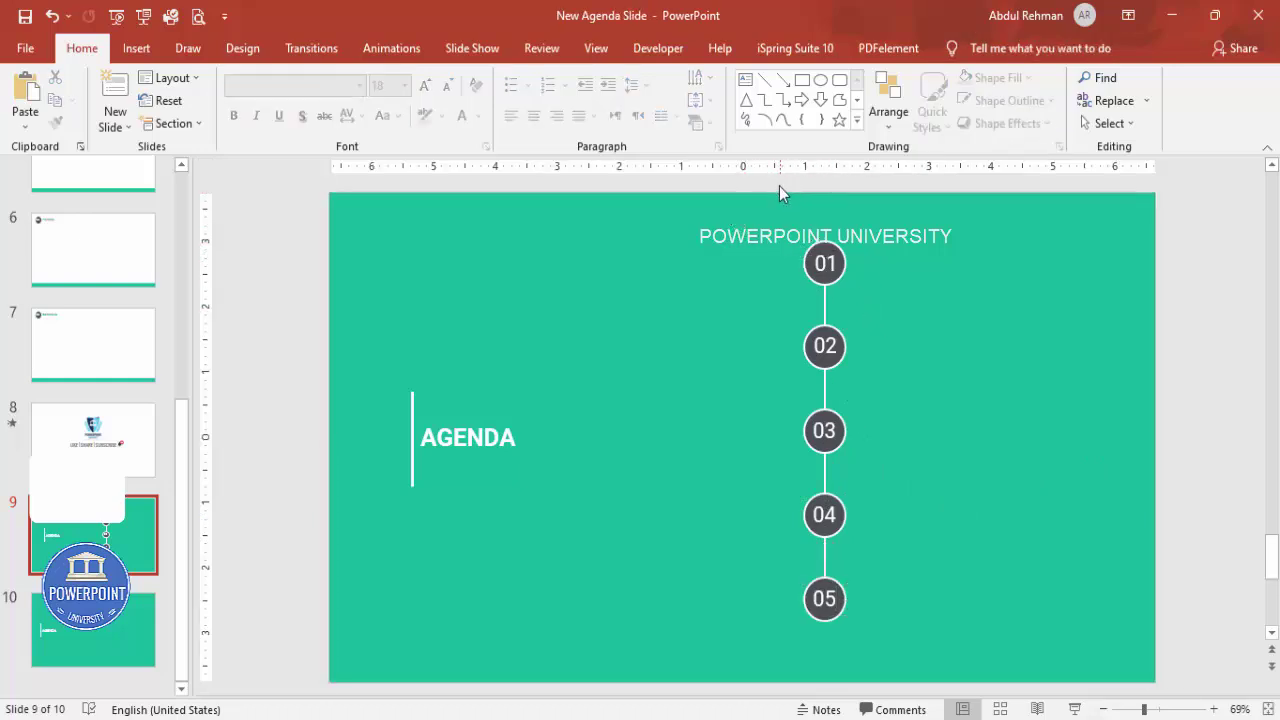
pyautogui.moveTo(776, 185); pyautogui.dragTo(889, 294)
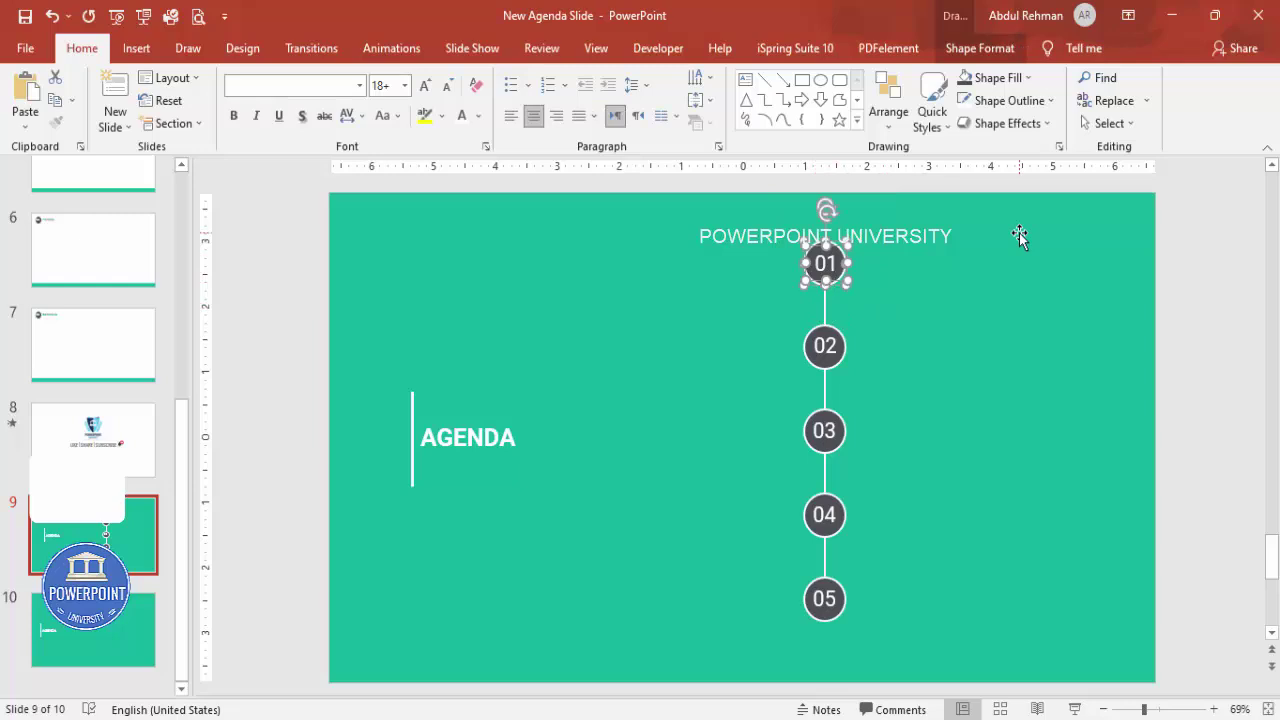
pyautogui.click(1178, 344)
pyautogui.moveTo(1182, 406); pyautogui.dragTo(760, 314)
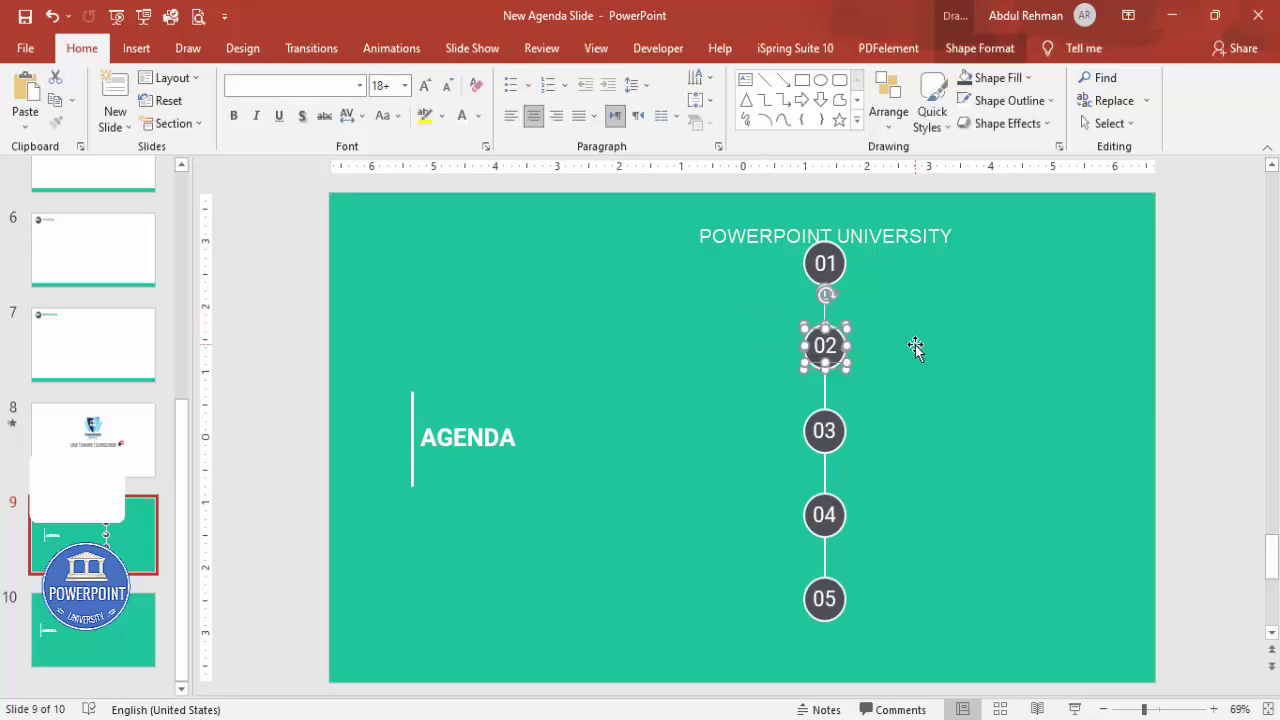
pyautogui.hotkey('ctrl', 'g')
# Step: Group circles 03 and 05 with their numbers, then clear the selection
pyautogui.click(831, 416)
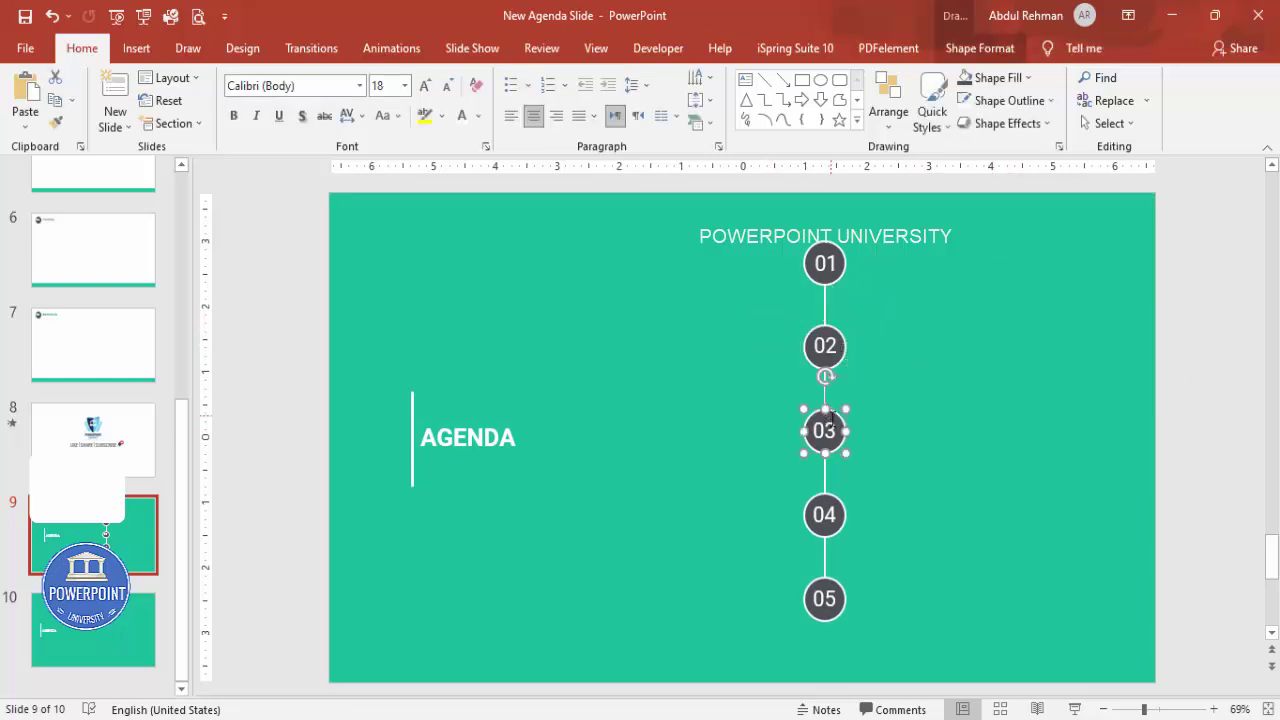
pyautogui.keyDown('shift'); pyautogui.click(826, 430); pyautogui.keyUp('shift')
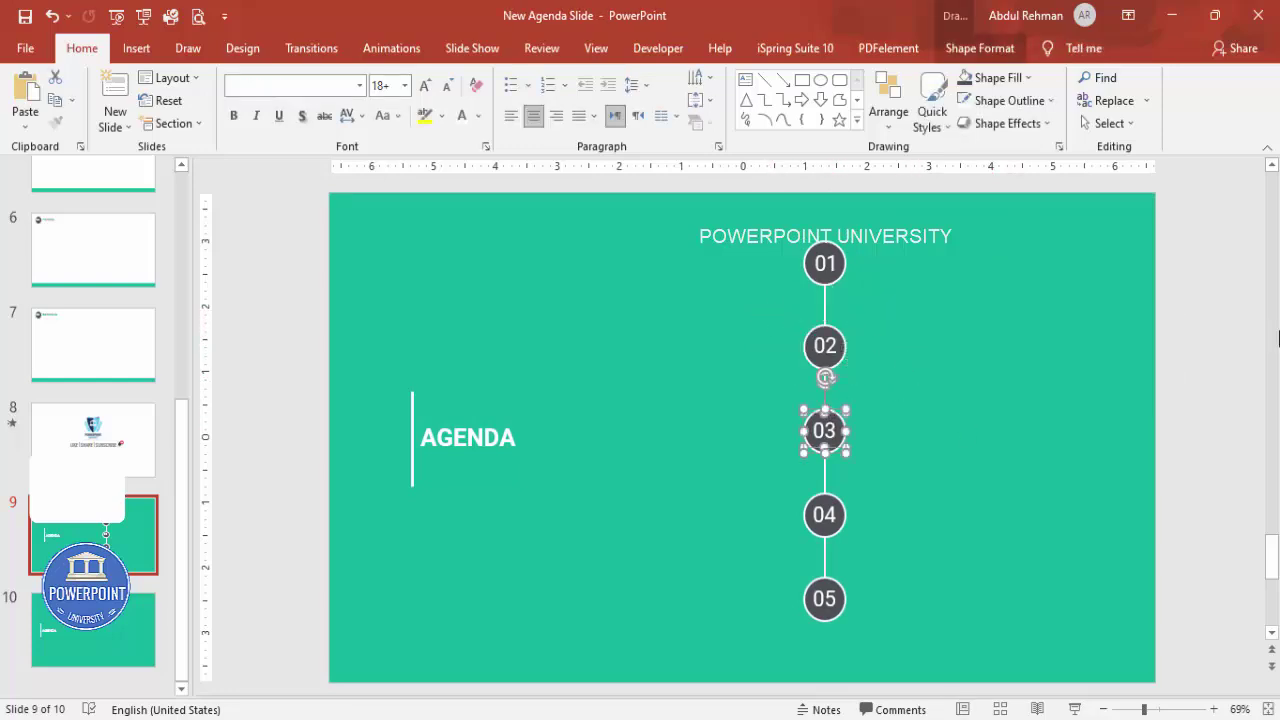
pyautogui.hotkey('ctrl', 'g')
pyautogui.click(825, 500)
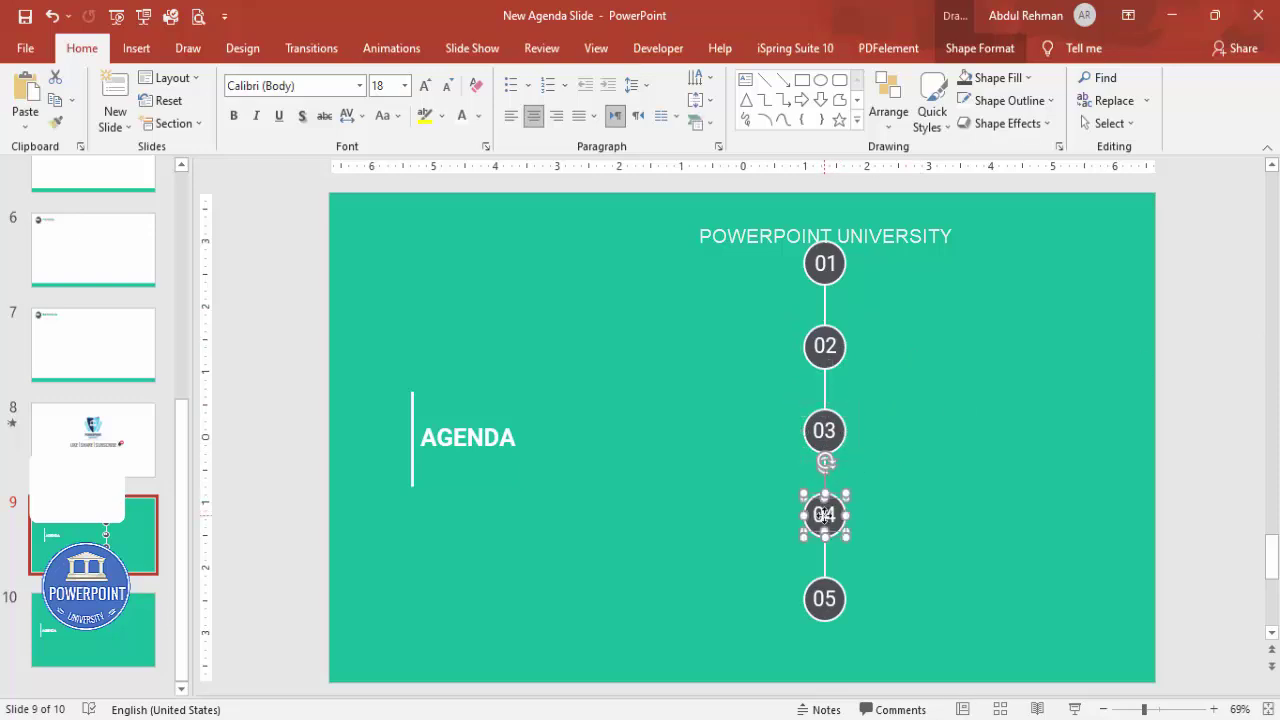
pyautogui.click(826, 598)
pyautogui.keyDown('shift'); pyautogui.click(828, 598); pyautogui.keyUp('shift')
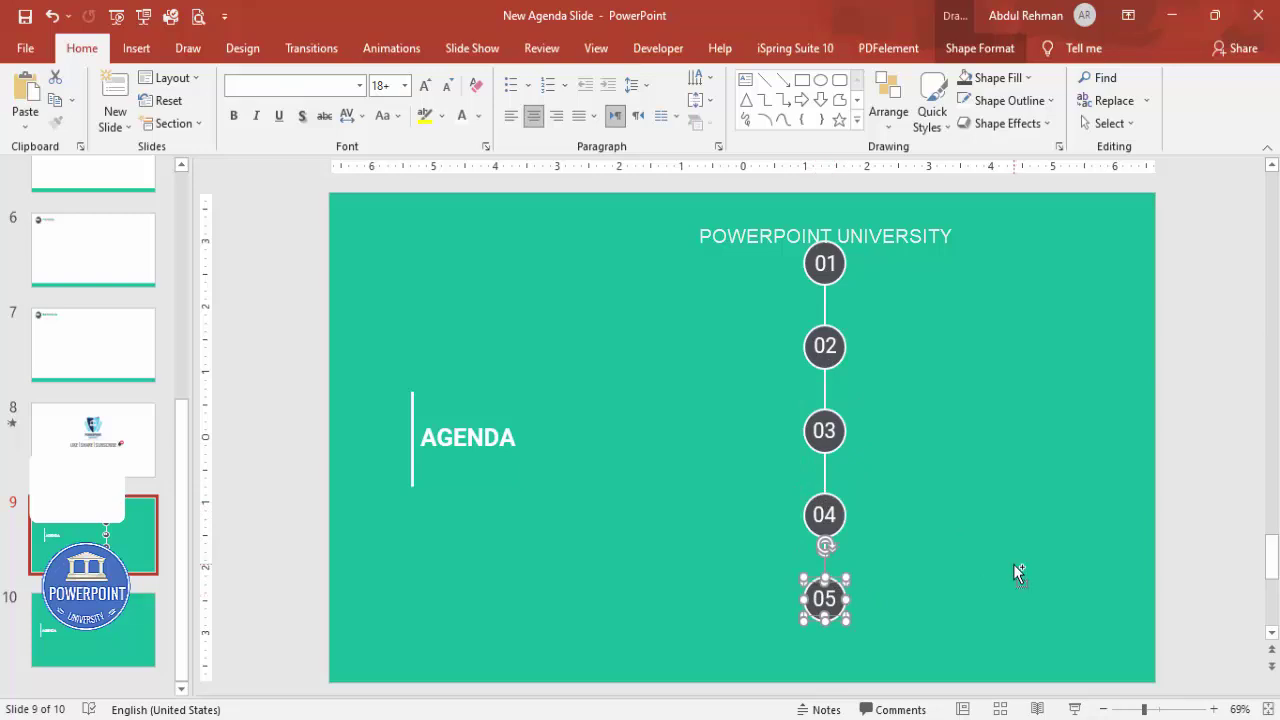
pyautogui.hotkey('ctrl', 'g')
pyautogui.click(1190, 478)
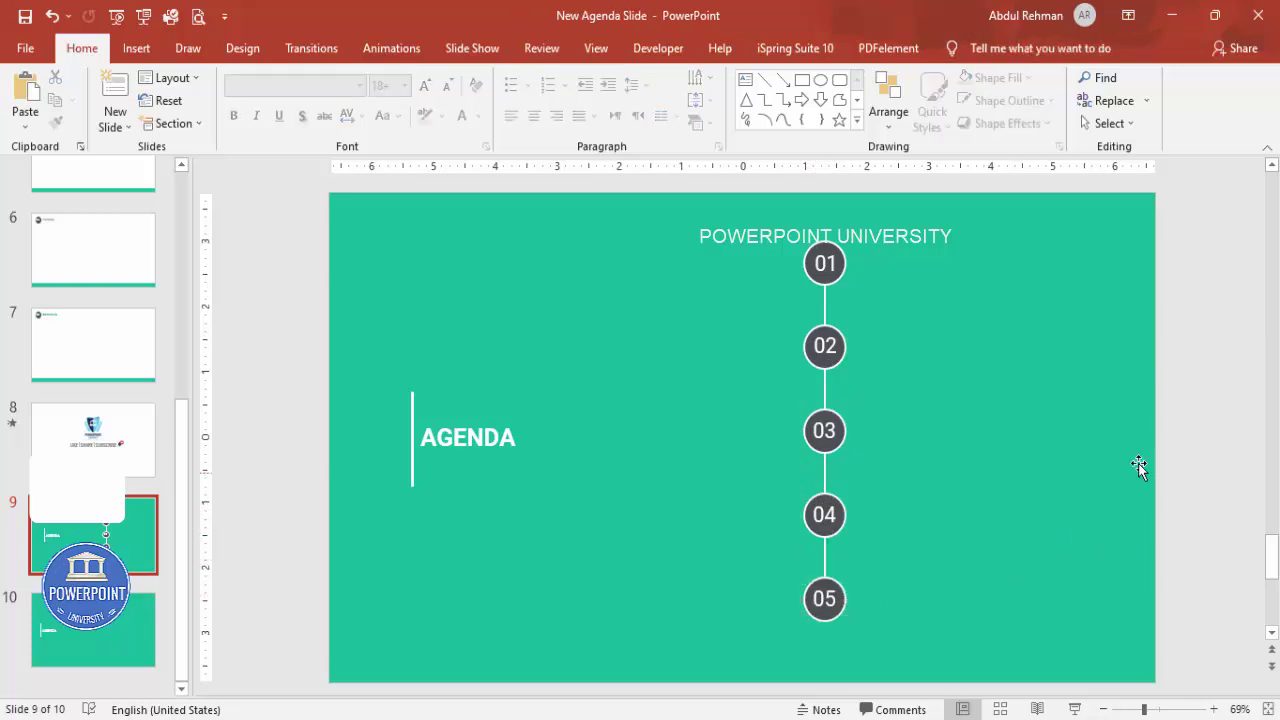
pyautogui.click(136, 48)
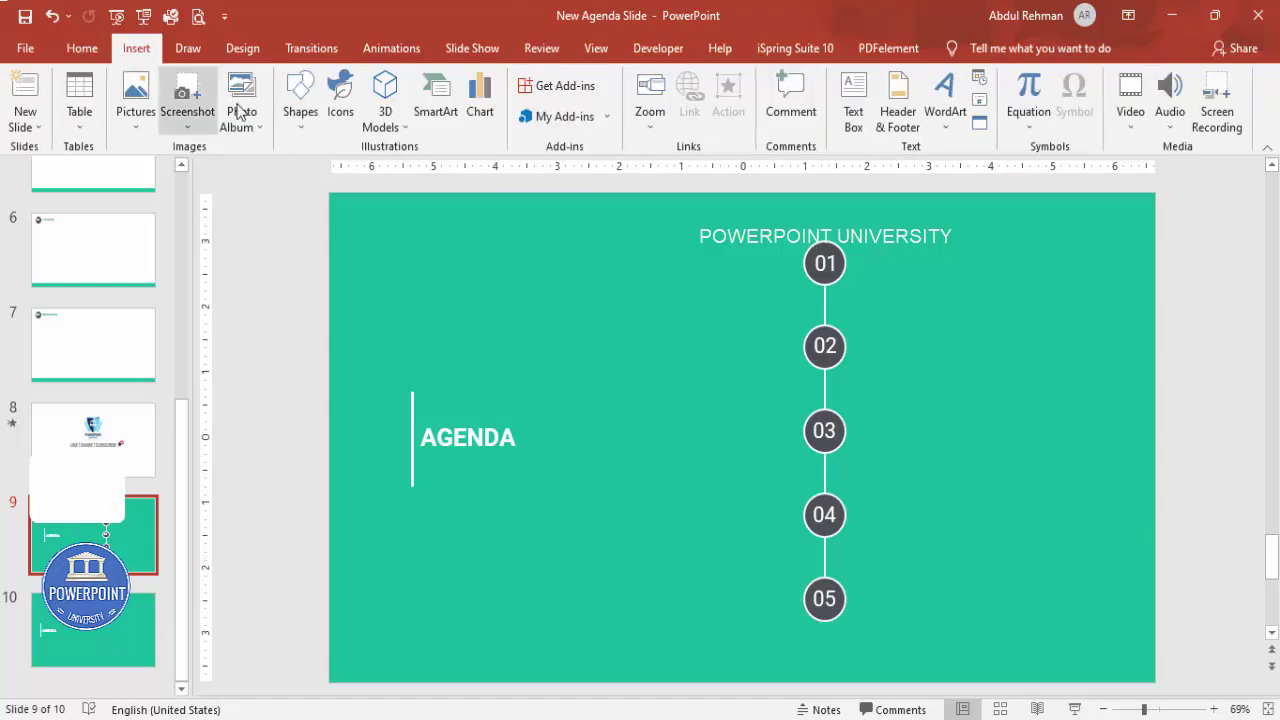
# Step: Add a text box beside circle 01 reading 'Introduction' in the Roboto font
pyautogui.click(853, 100)
pyautogui.moveTo(853, 248); pyautogui.dragTo(1025, 280)
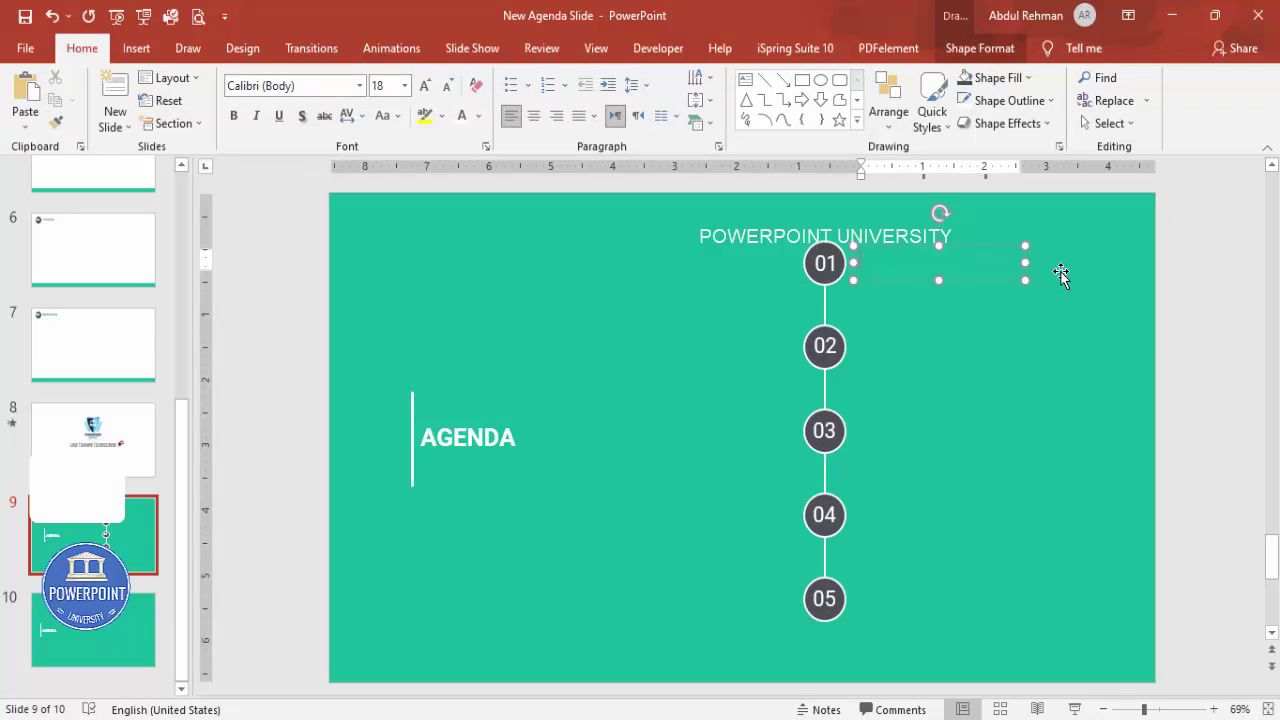
pyautogui.write('Intoduction')
pyautogui.click(897, 250)
pyautogui.click(330, 88)
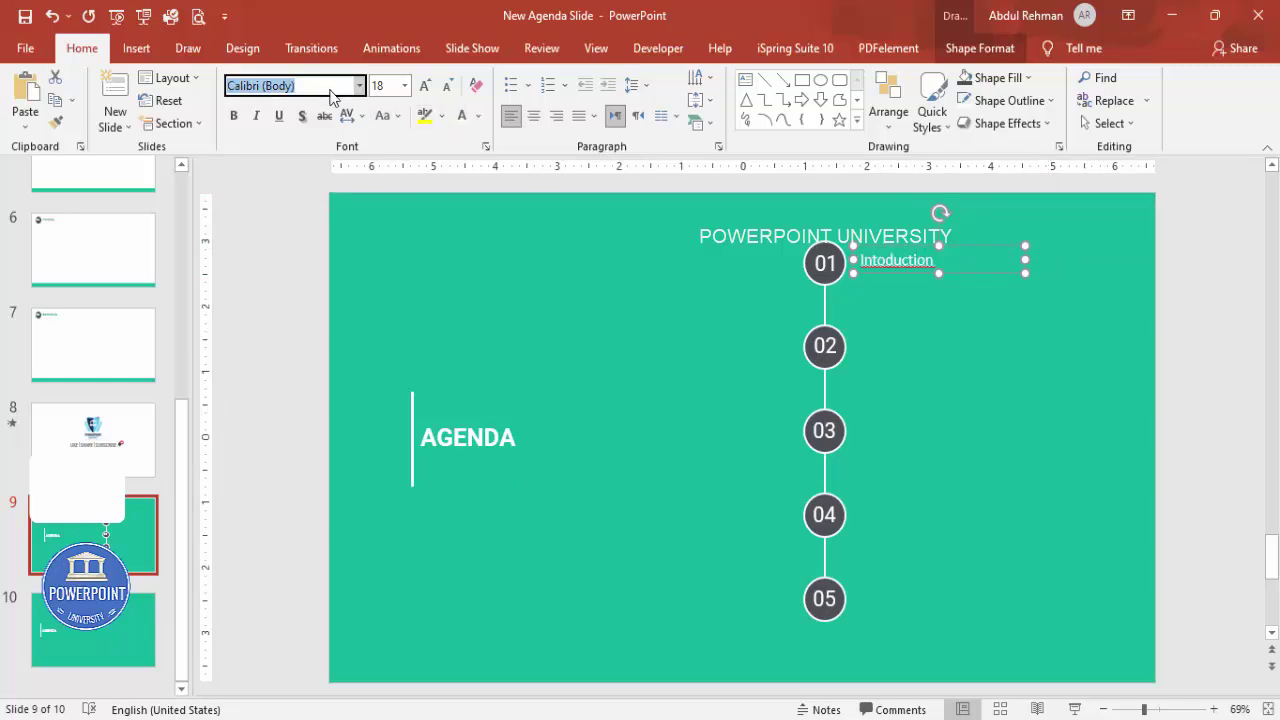
pyautogui.write('Rob')
pyautogui.press('Return')
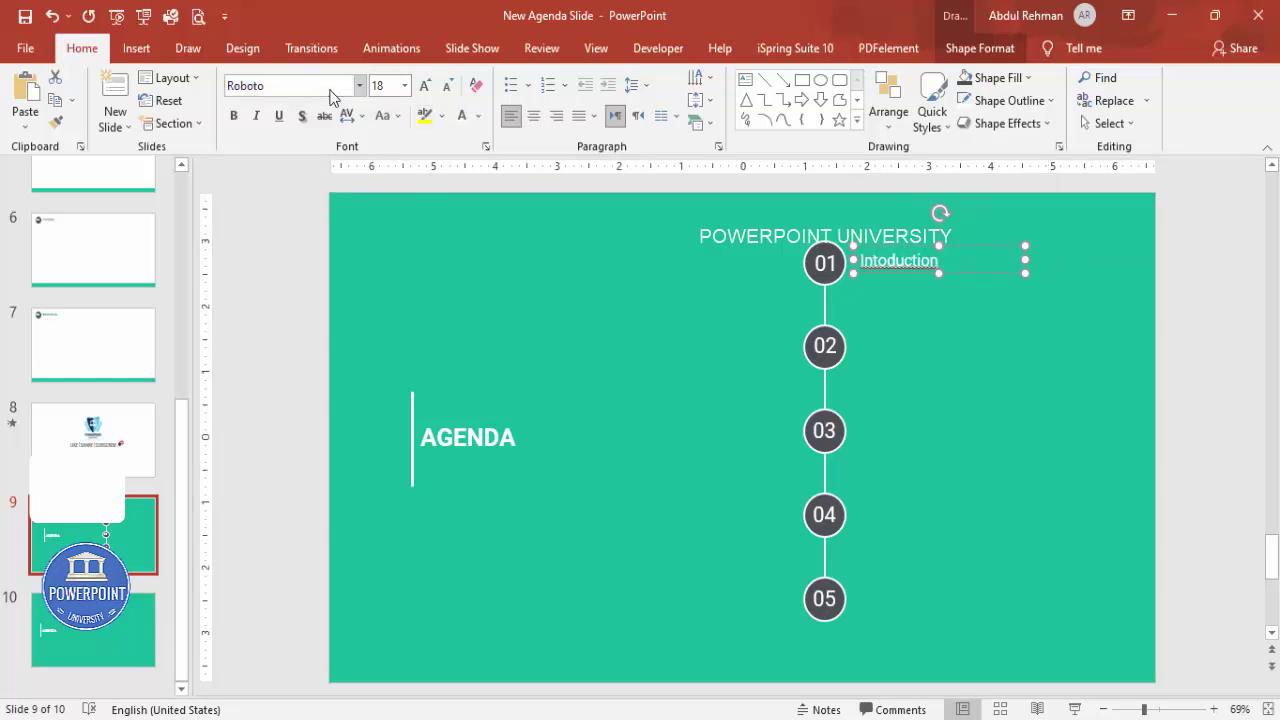
pyautogui.click(886, 258)
pyautogui.write('r')
pyautogui.press('Escape')
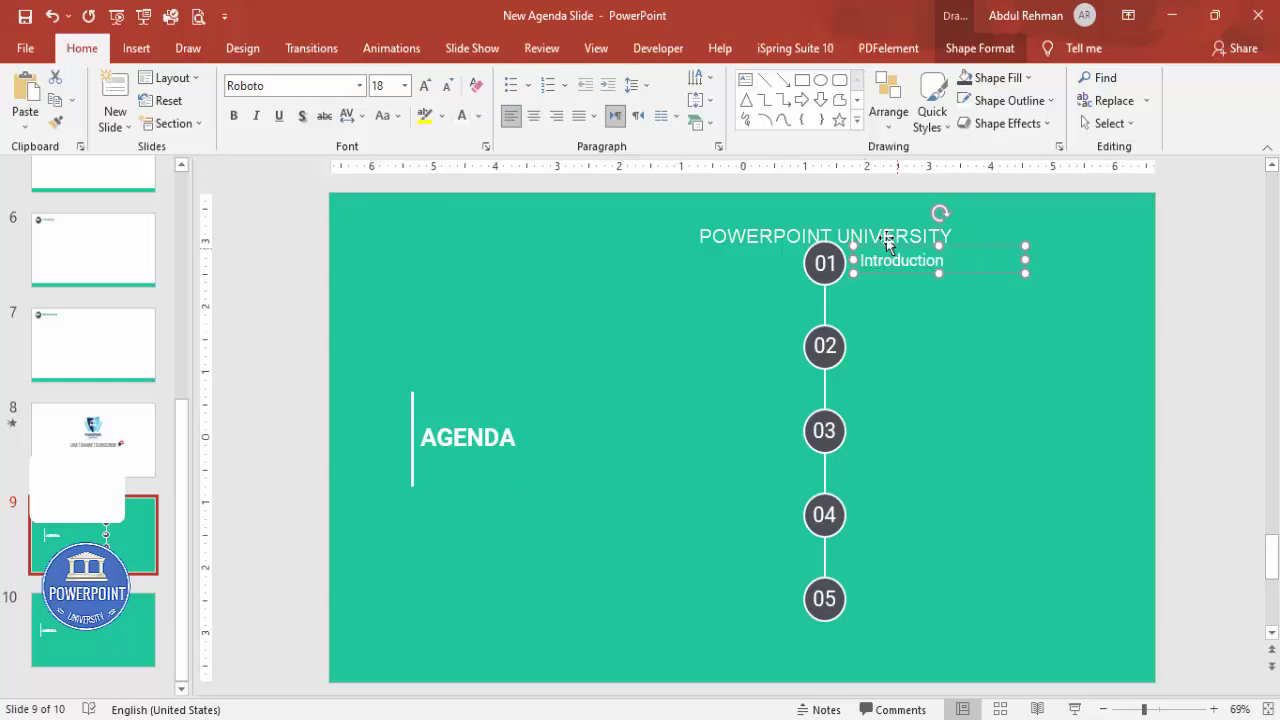
# Step: Enlarge the Introduction label to 24 pt and line it up beside the circles
pyautogui.click(447, 86)
pyautogui.click(426, 87)
pyautogui.click(426, 87)
pyautogui.click(426, 87)
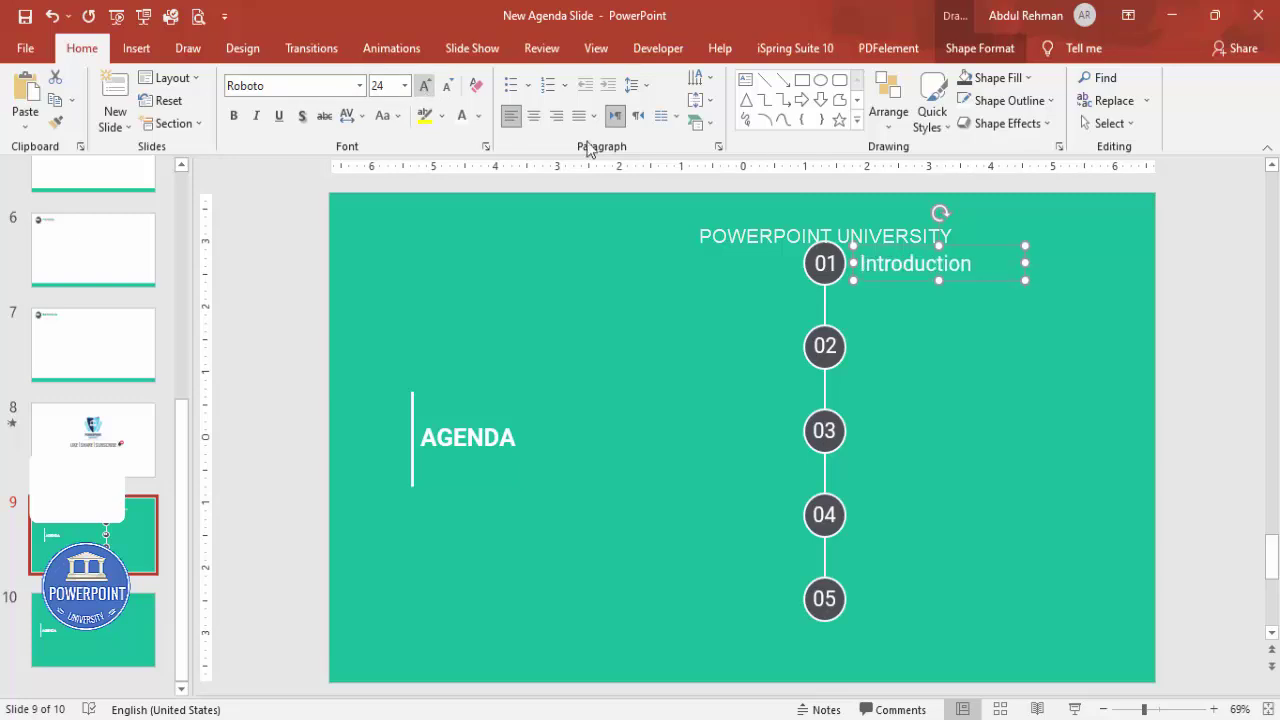
pyautogui.moveTo(876, 250); pyautogui.dragTo(883, 584)
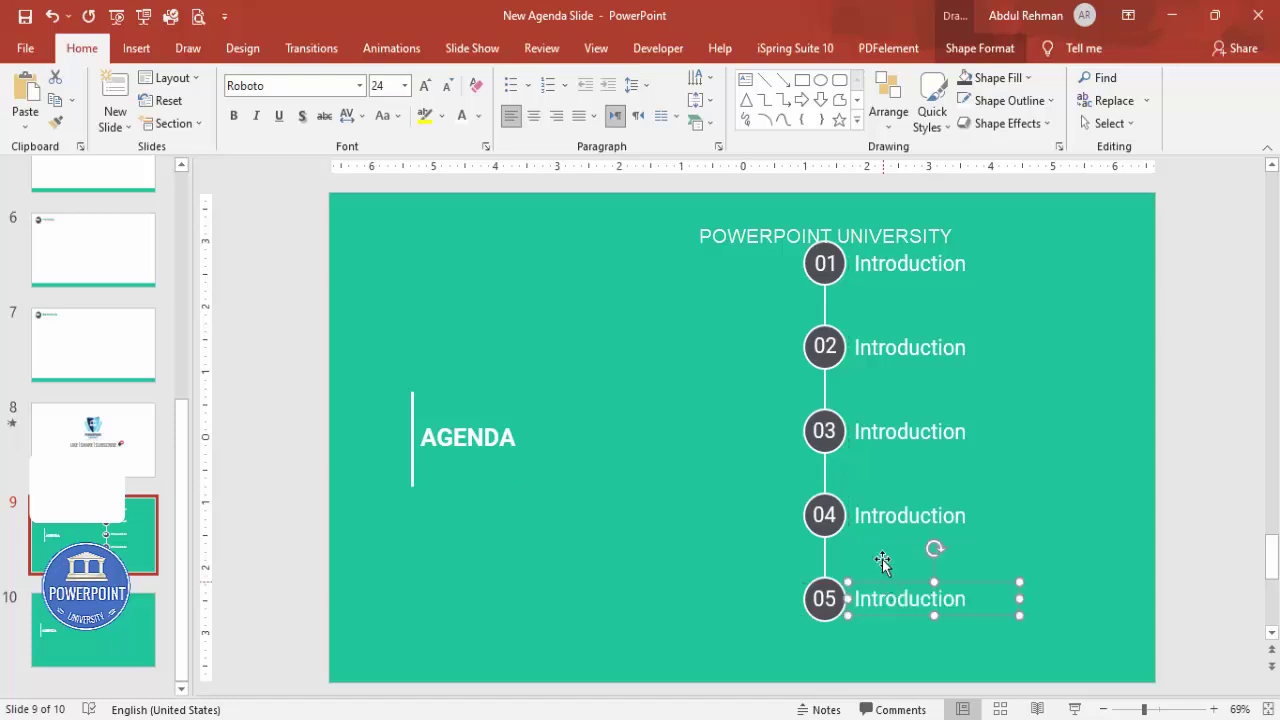
pyautogui.doubleClick(880, 349)
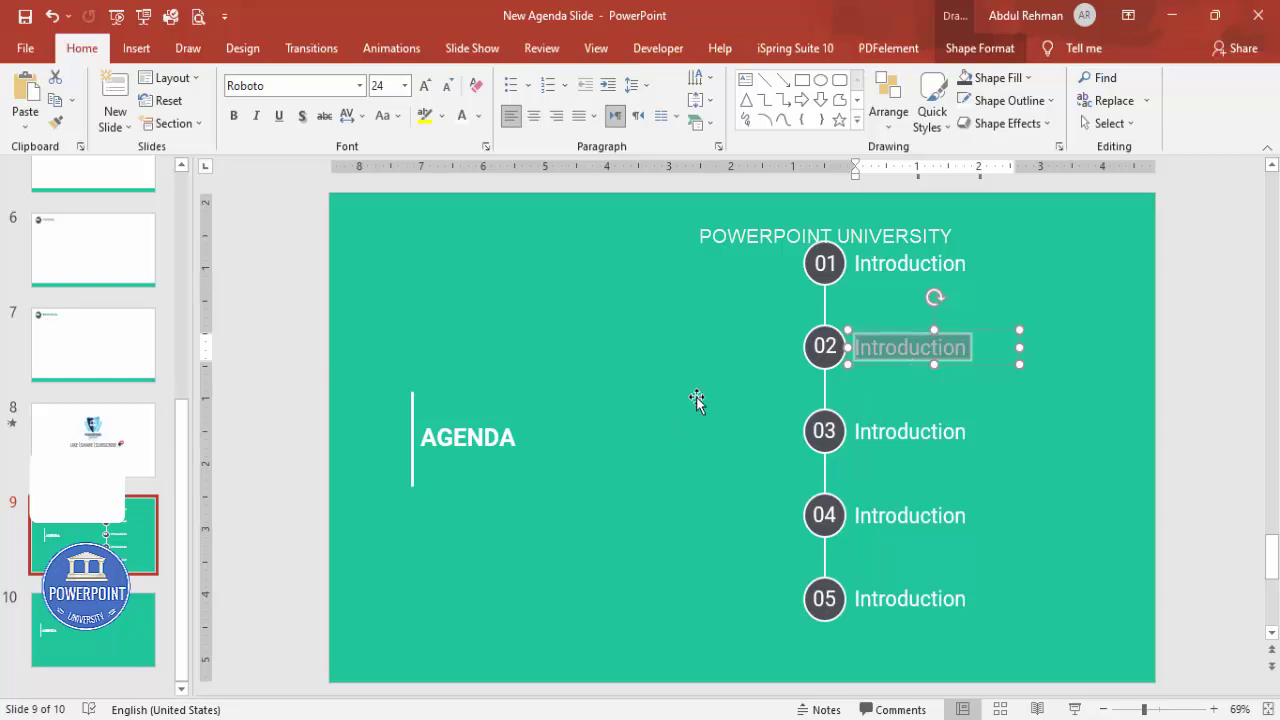
# Step: Retype the copied labels as Services, Clients and Portfolio, and begin rewriting item 05's label
pyautogui.write('Services')
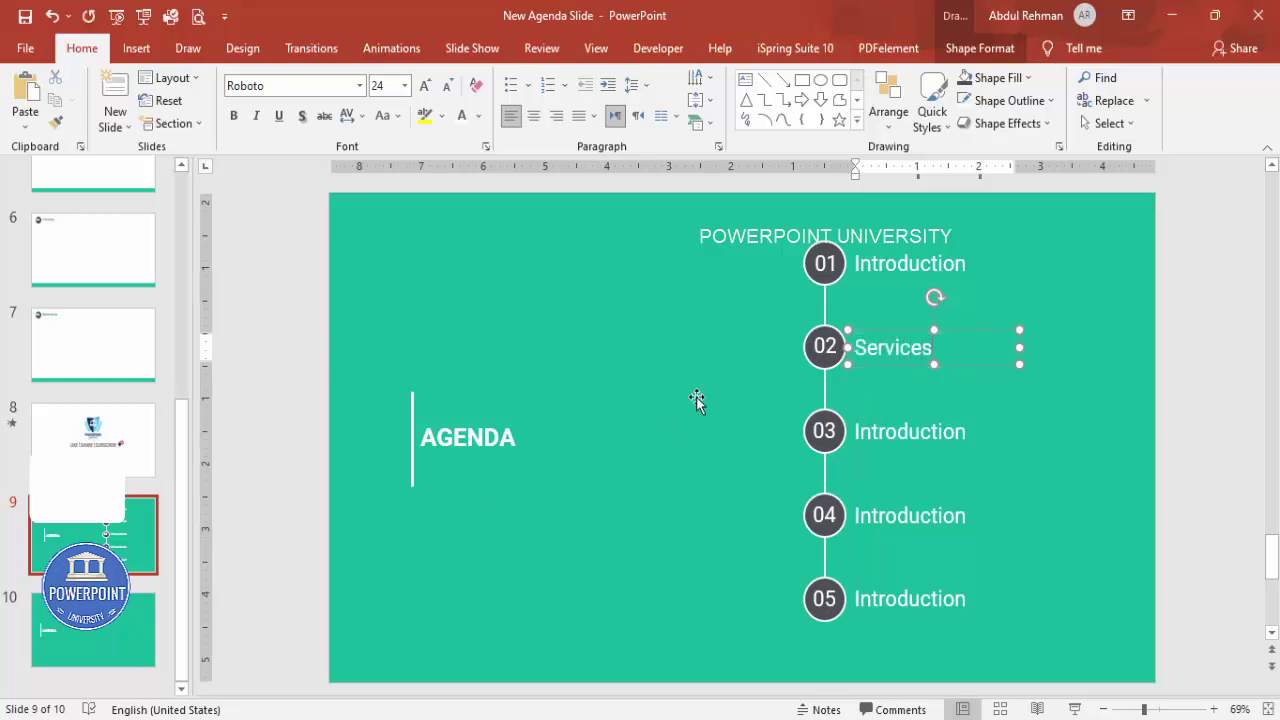
pyautogui.click(869, 436)
pyautogui.moveTo(850, 432); pyautogui.dragTo(1103, 440)
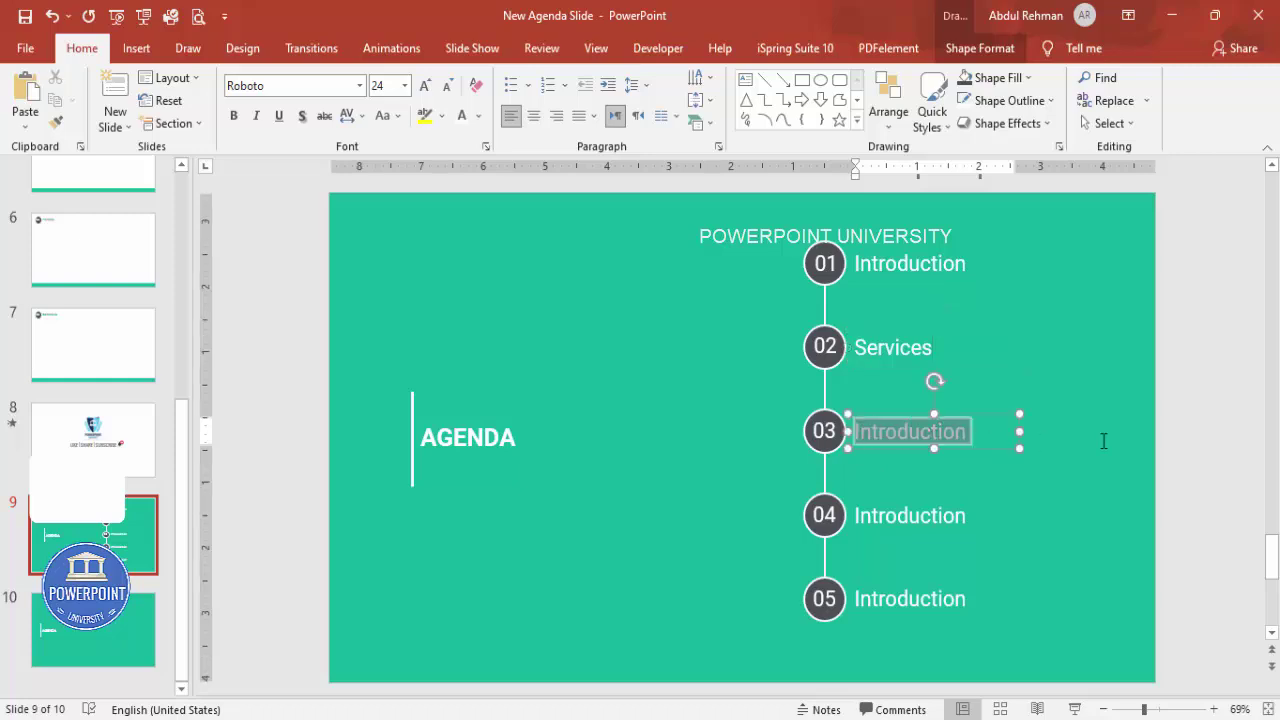
pyautogui.write('Clients')
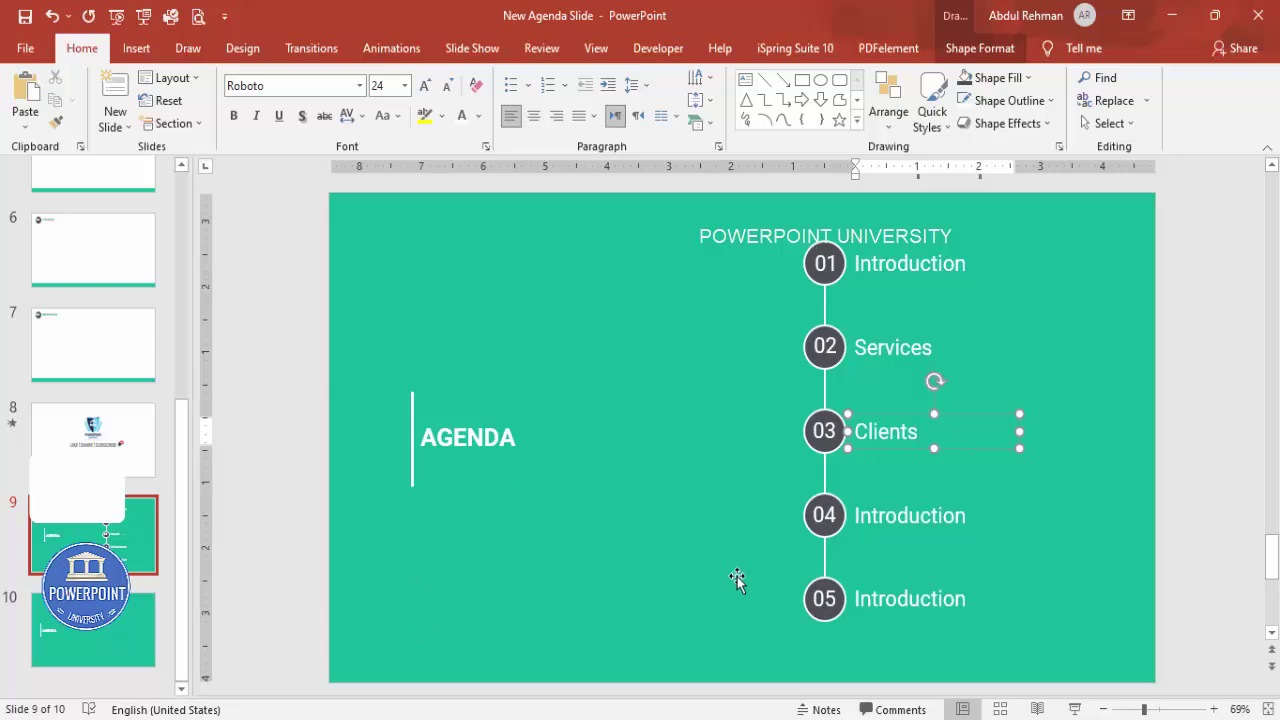
pyautogui.moveTo(858, 516); pyautogui.dragTo(1088, 518)
pyautogui.write('Portfolio')
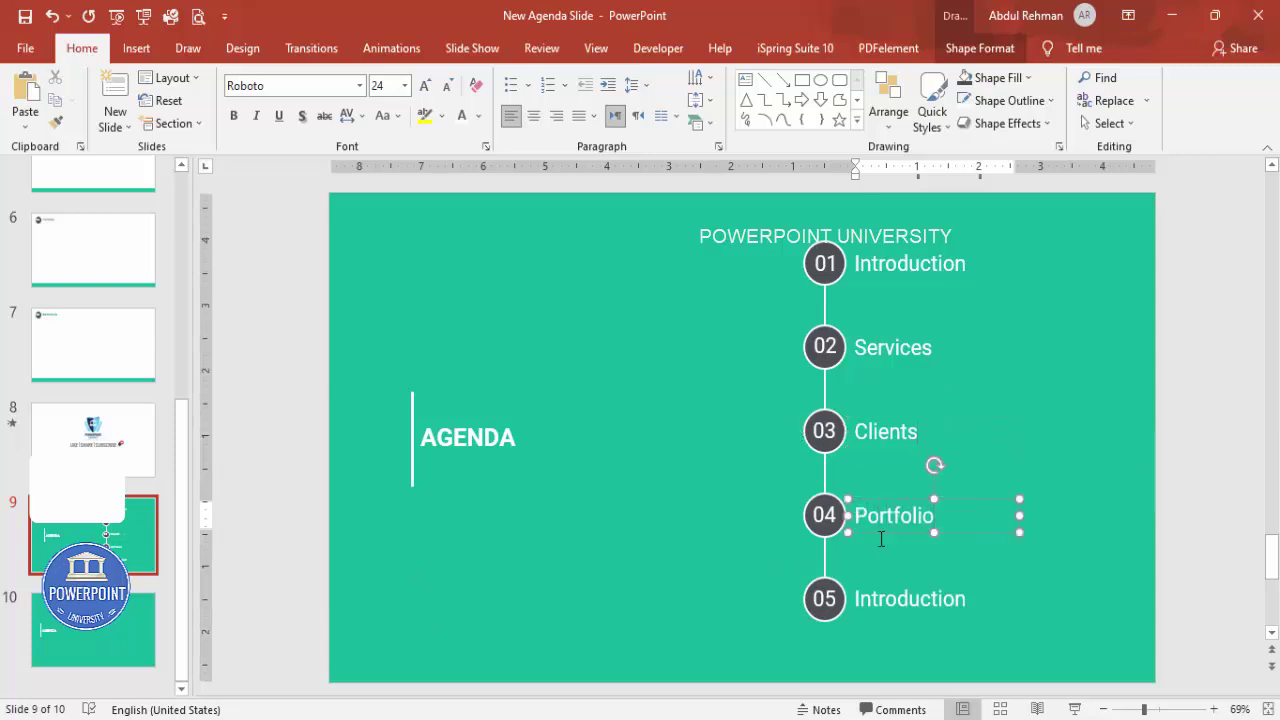
pyautogui.moveTo(857, 600); pyautogui.dragTo(1034, 600)
pyautogui.write('c')
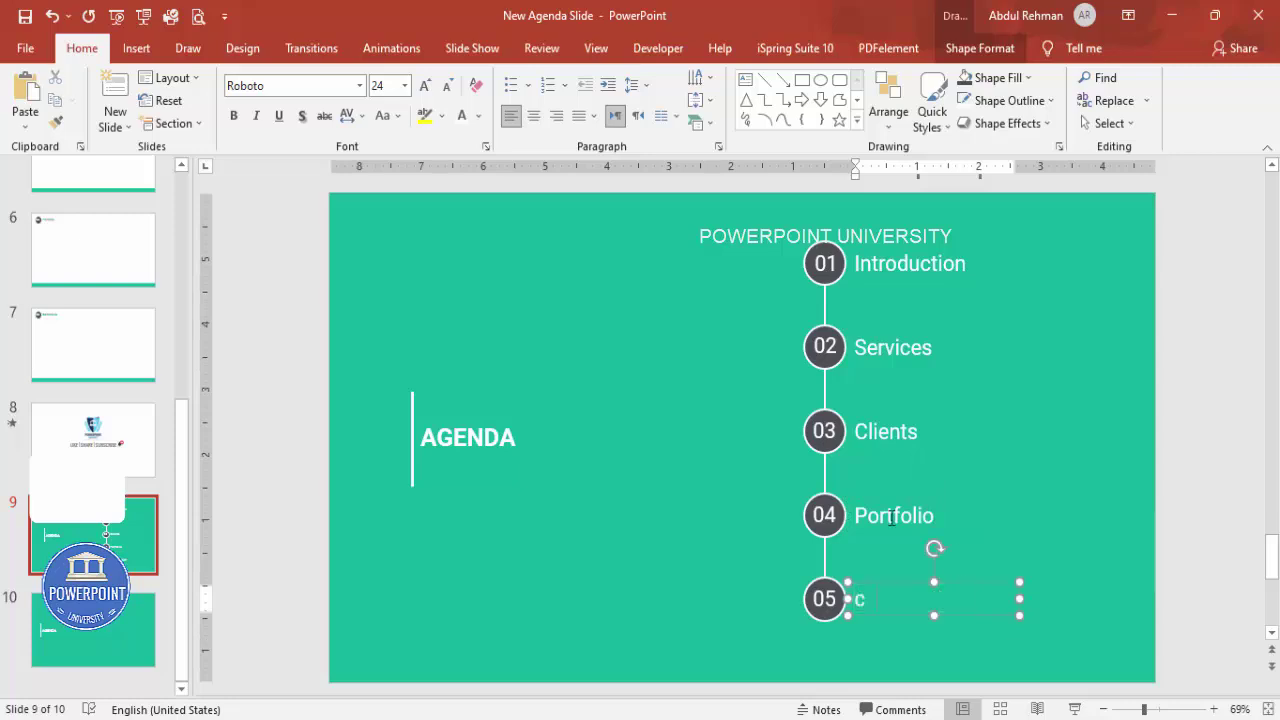